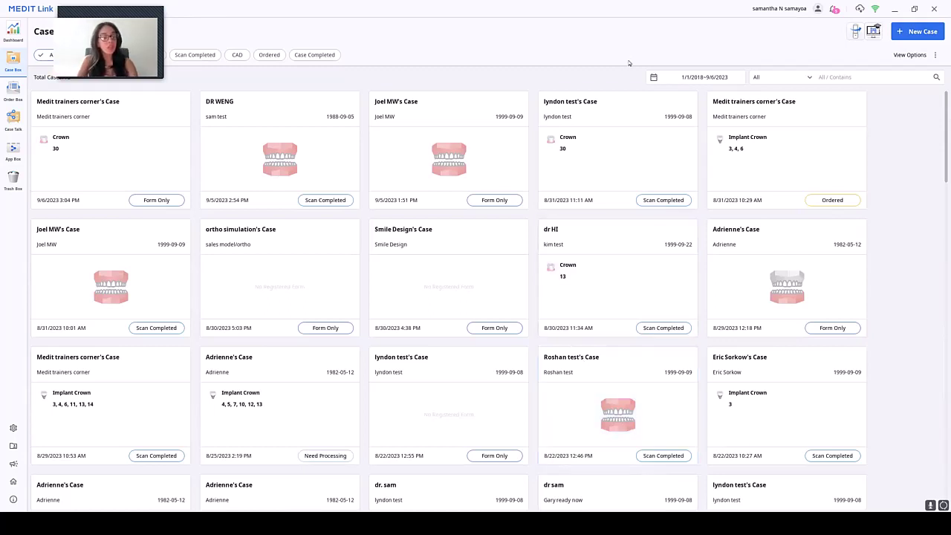
Step: Create a new case for the existing patient "Medit trainers corner", keeping the suggested case name, and register it for scanning
left_click(920, 31)
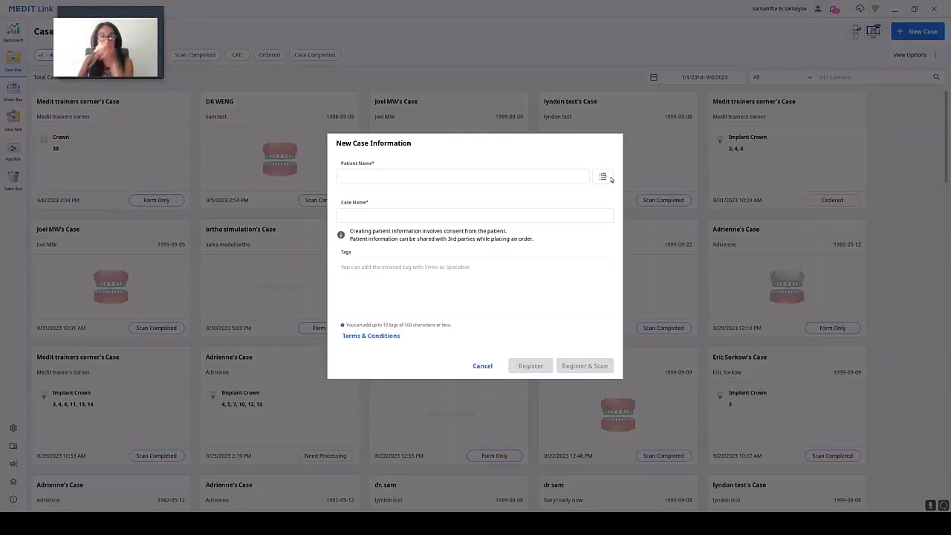
left_click(605, 178)
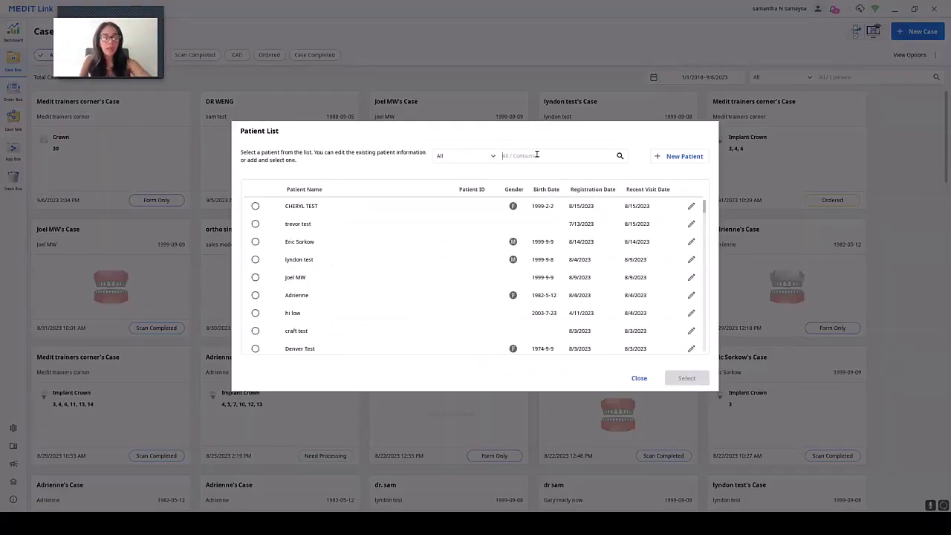
type("tra")
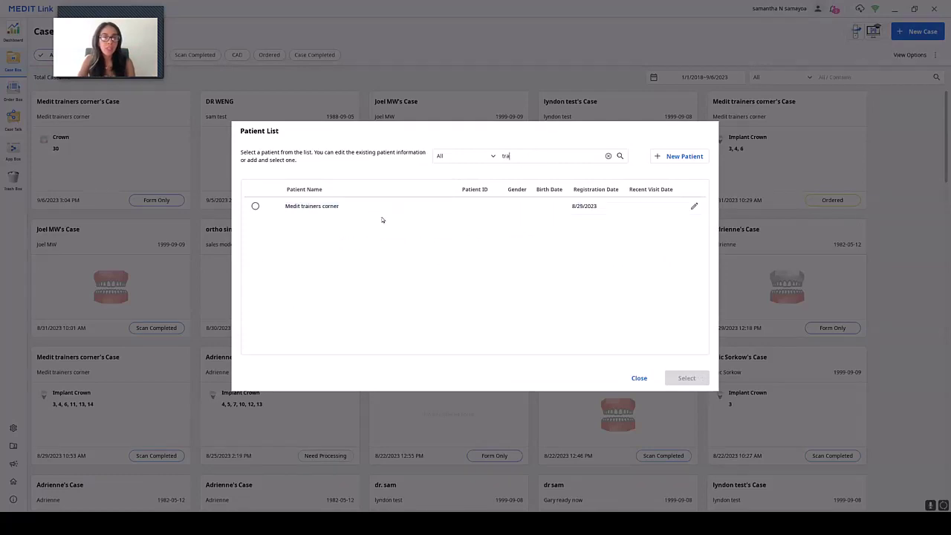
left_click(390, 208)
left_click(692, 382)
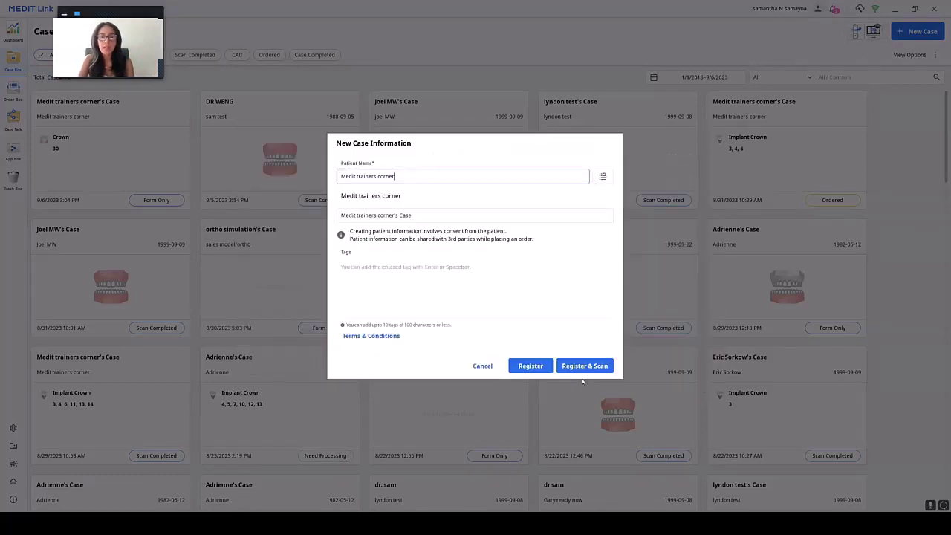
left_click(587, 366)
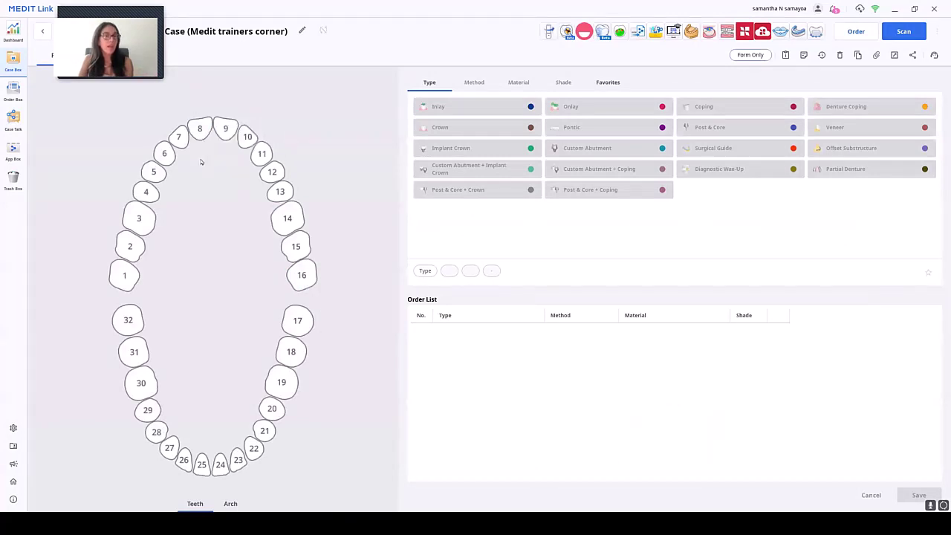
Step: Add teeth 10, 12 and 13 to the order as Implant Crown, Screw Type, Zirconia, shade 1M1
left_click(247, 141)
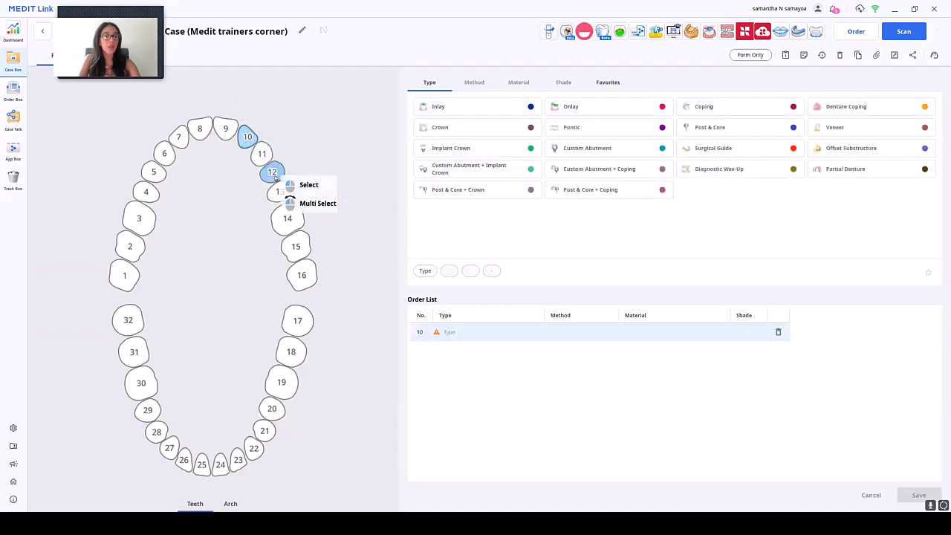
left_click(273, 174)
left_click(281, 191)
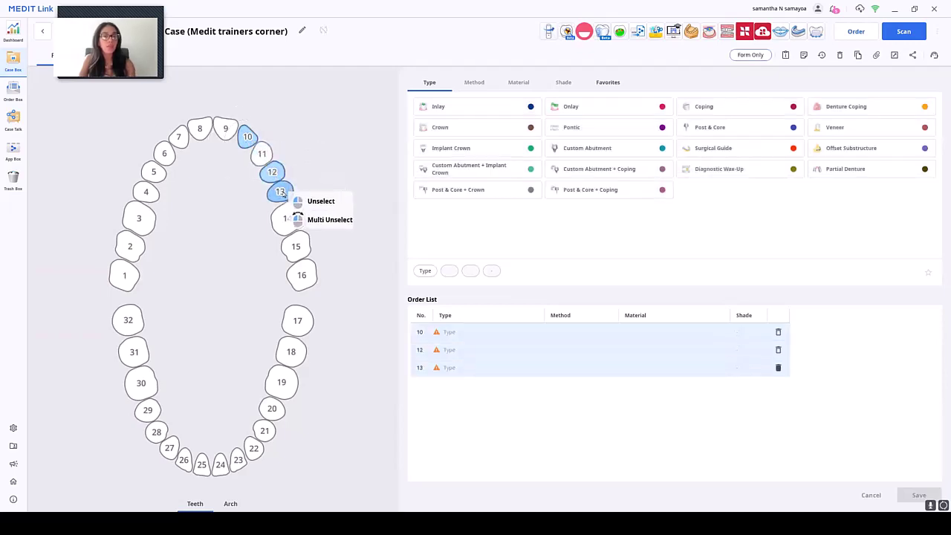
left_click(456, 149)
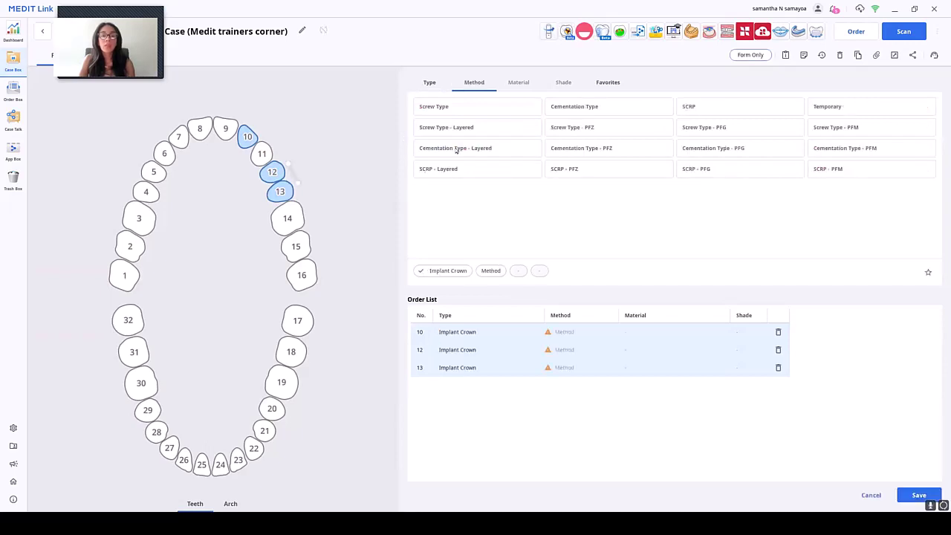
left_click(476, 109)
left_click(557, 125)
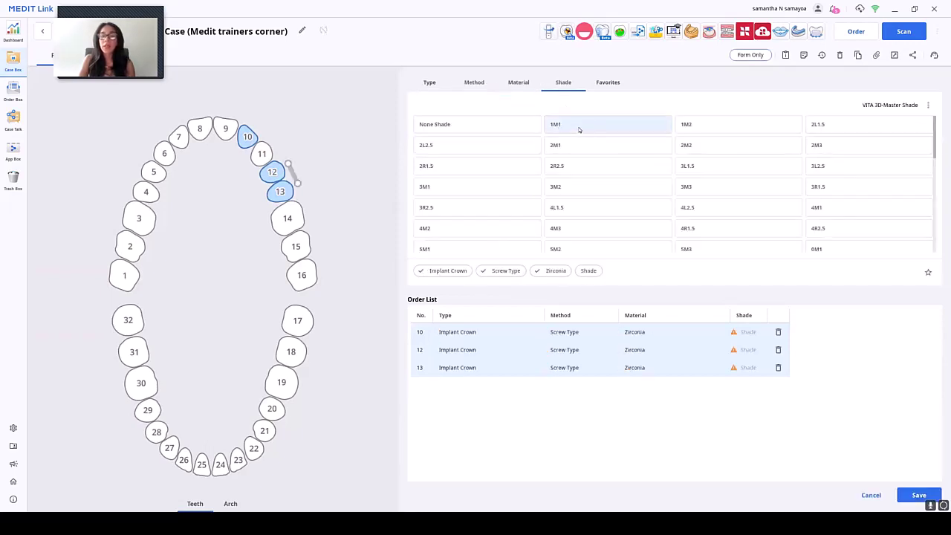
left_click(587, 132)
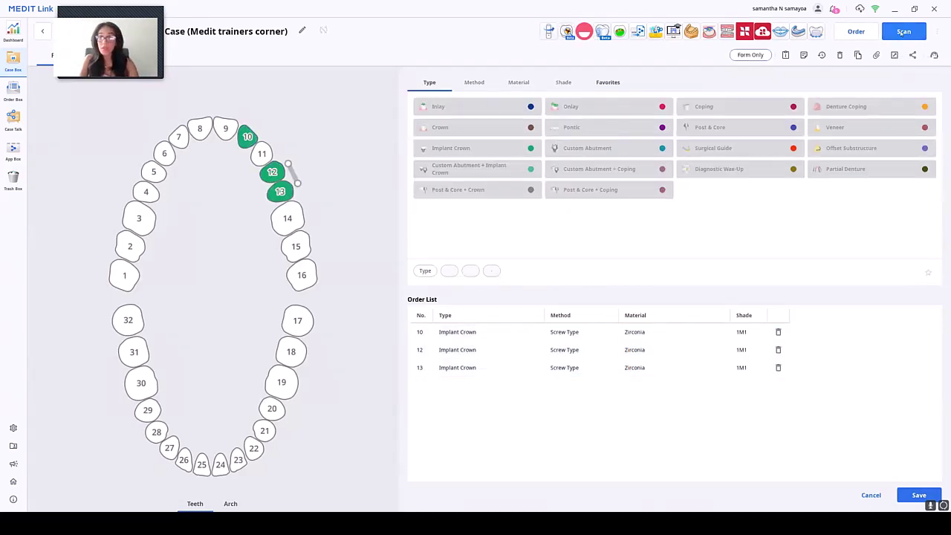
Step: Launch the scan for the case and set the maxilla scan's filtering level to its lowest setting
left_click(903, 32)
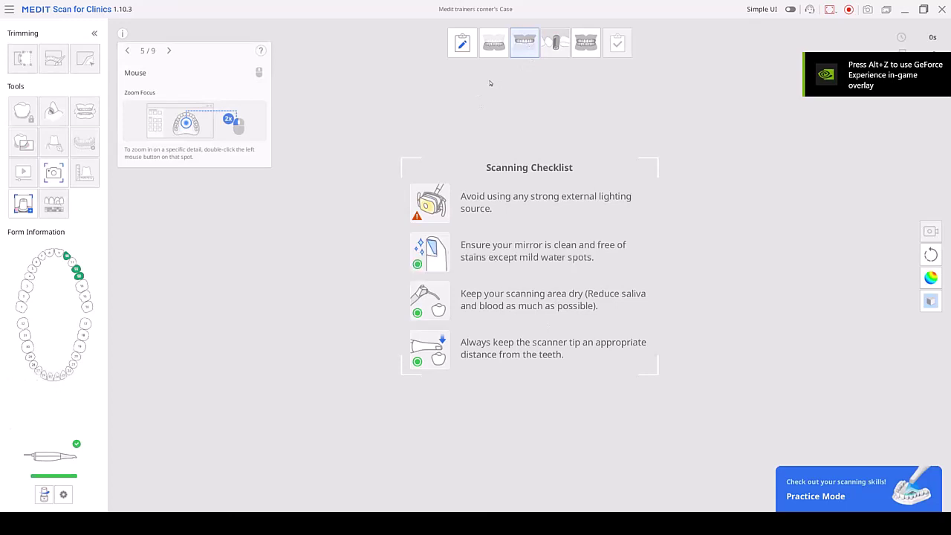
left_click(67, 262)
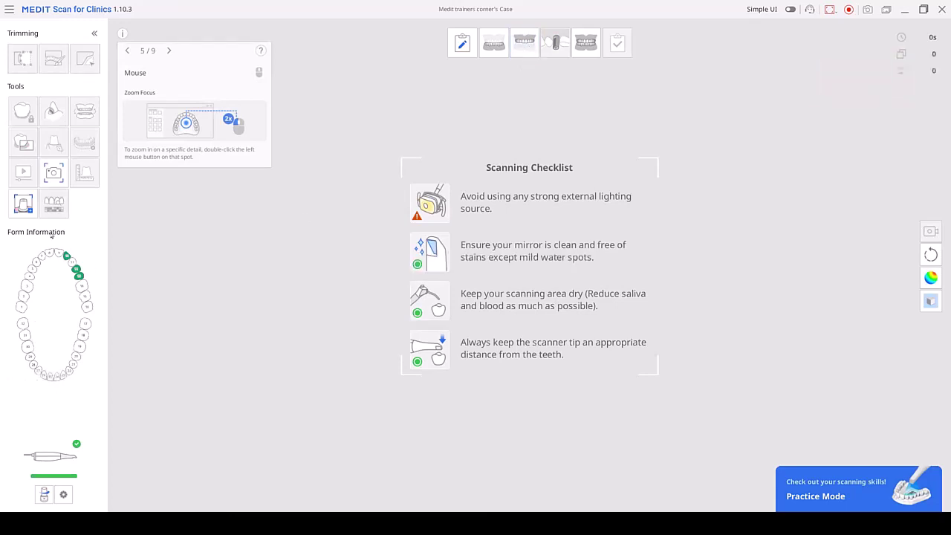
left_click(65, 261)
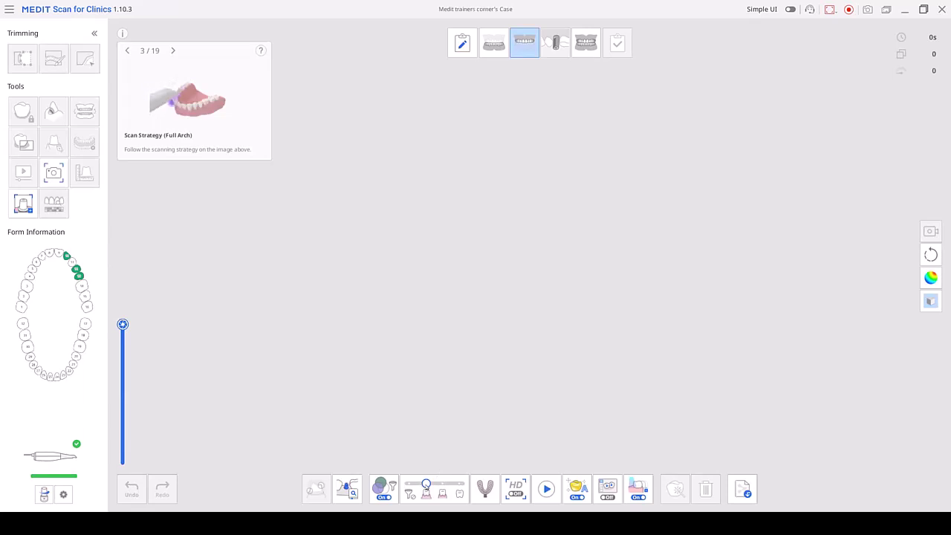
left_click(426, 485)
left_click(426, 484)
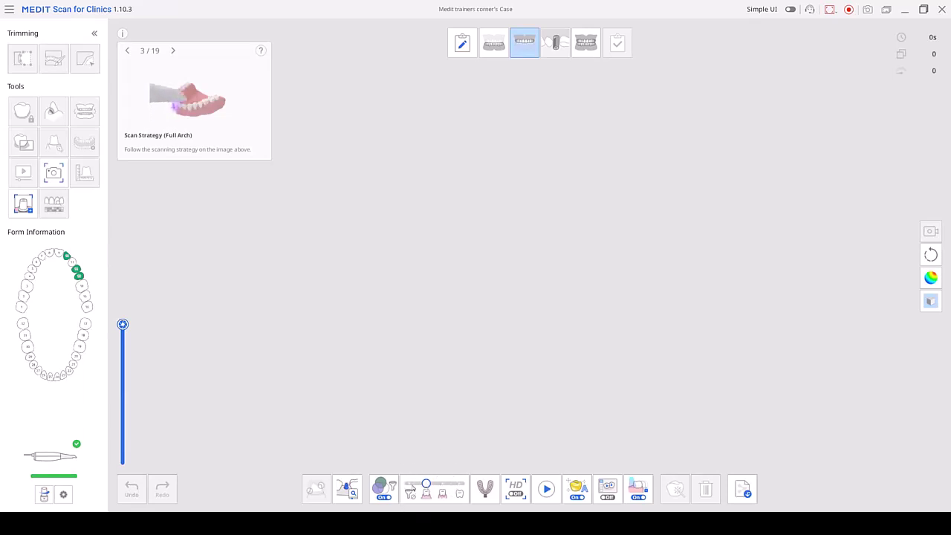
left_click(408, 484)
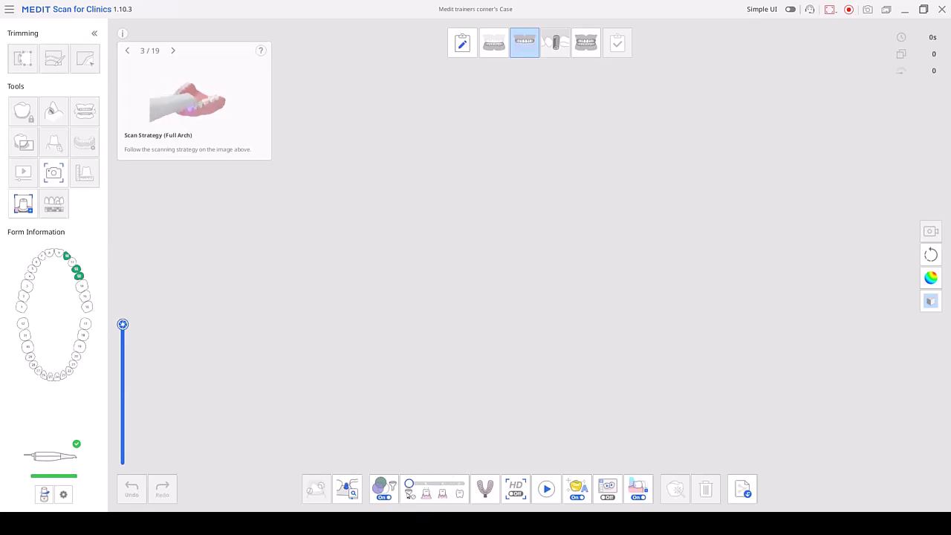
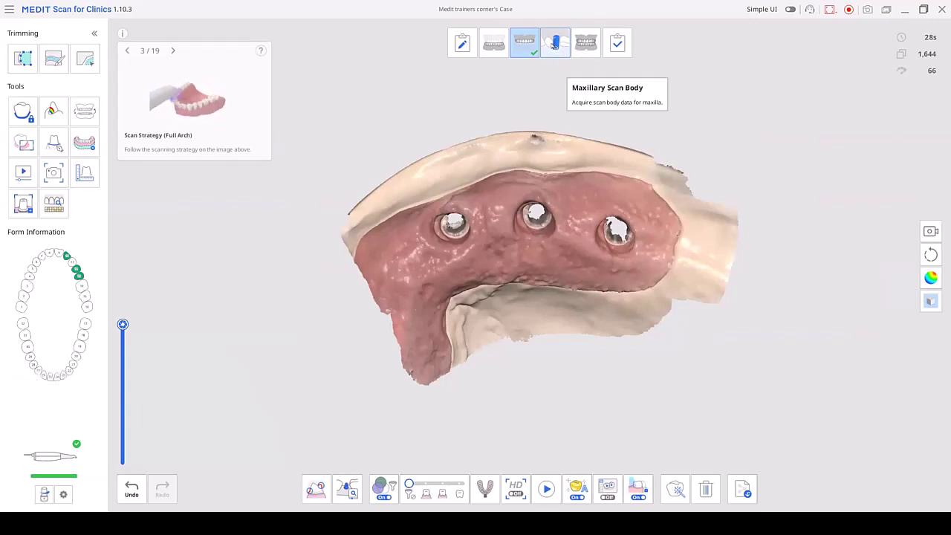
Step: Advance to the Maxillary Scan Body stage and activate AI Scan Body Matching
left_click(554, 44)
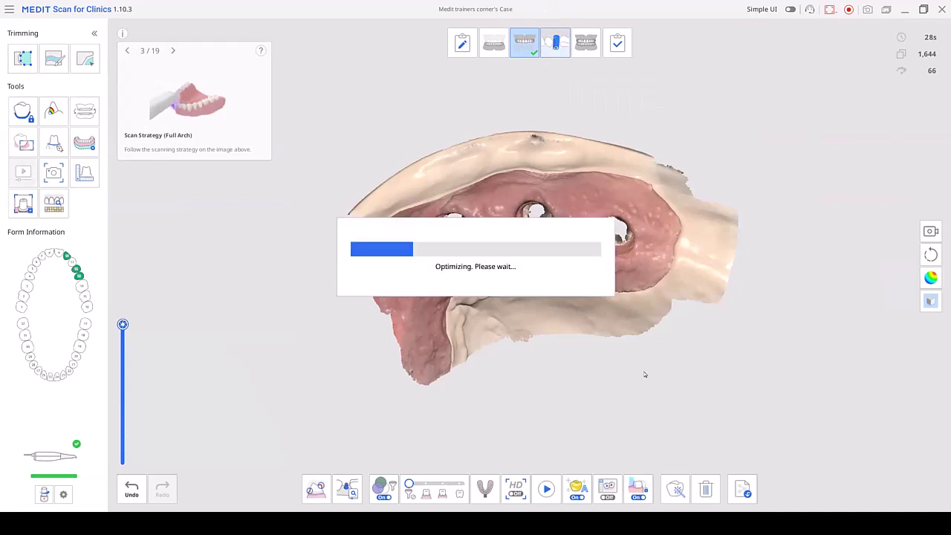
right_click_drag(461, 389, 382, 319)
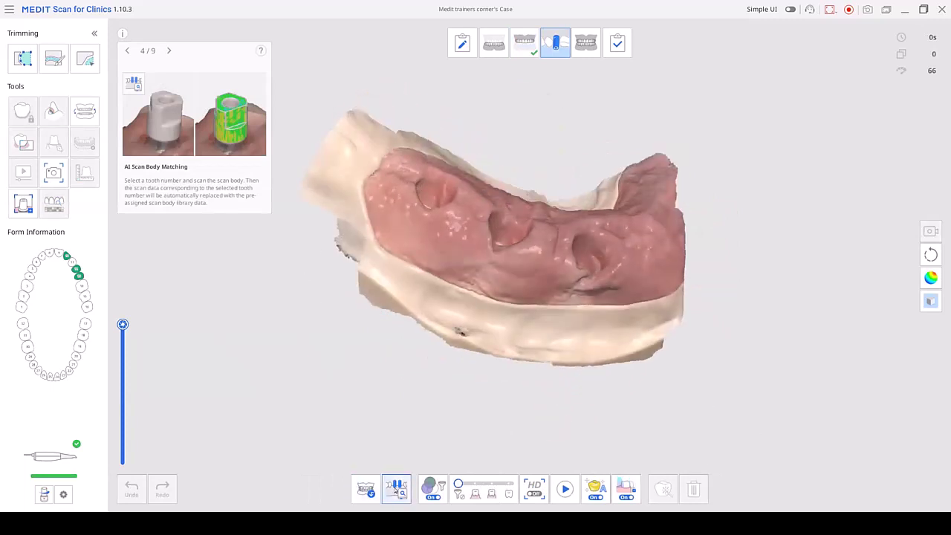
left_click(393, 488)
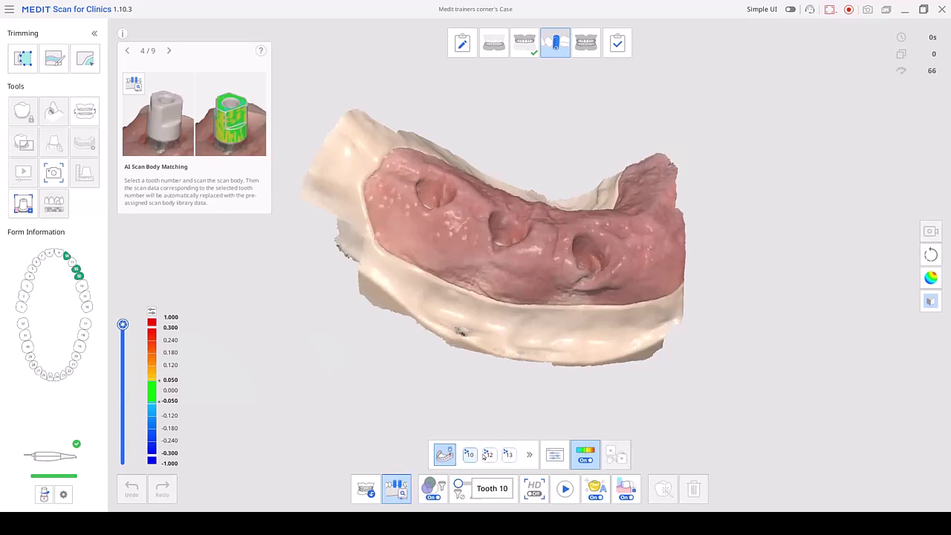
Step: Open the Scan Body Library and review the company list, the recent entries and the option for adding a library from the PC
left_click(556, 455)
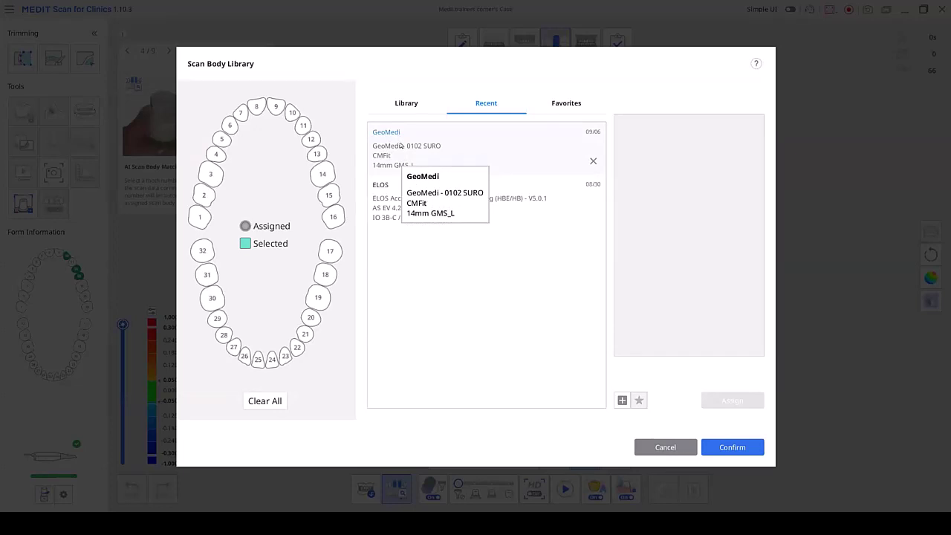
left_click(414, 104)
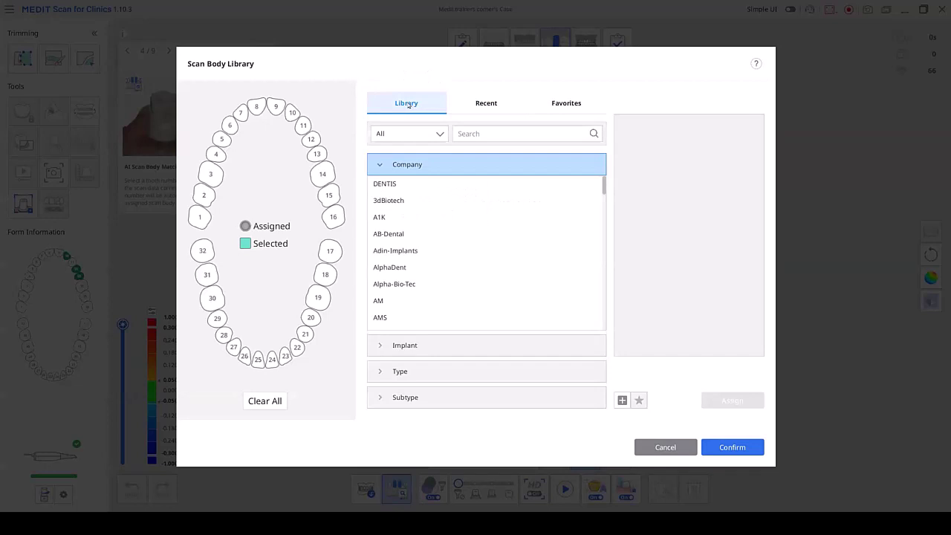
left_click(492, 134)
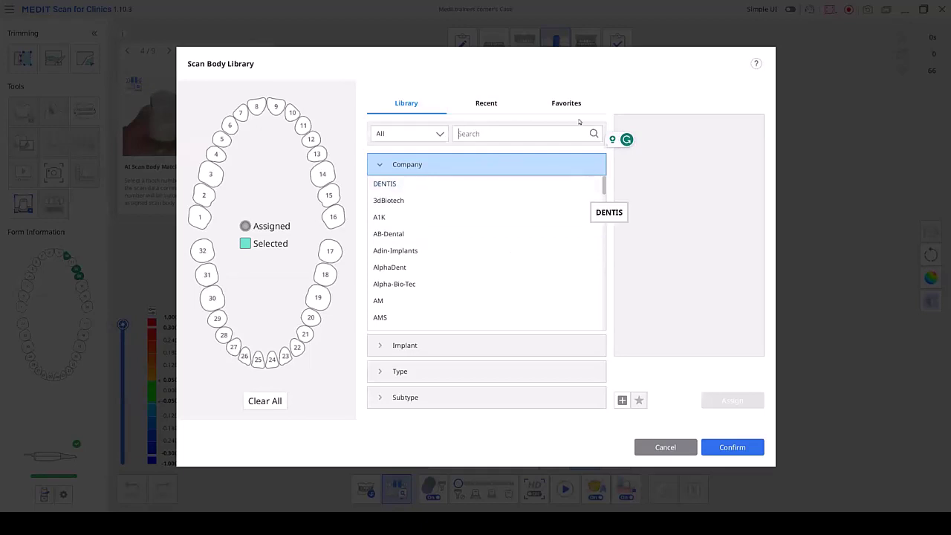
left_click(491, 105)
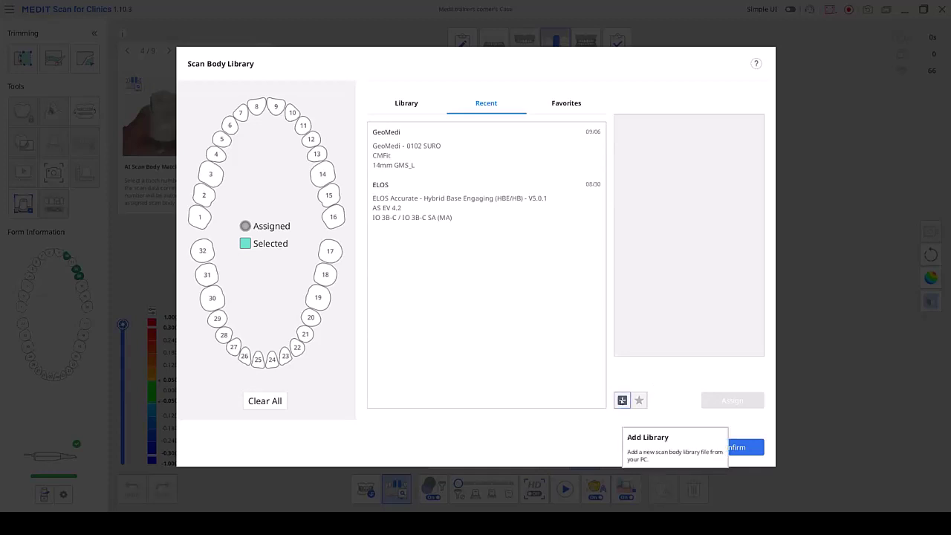
left_click(623, 401)
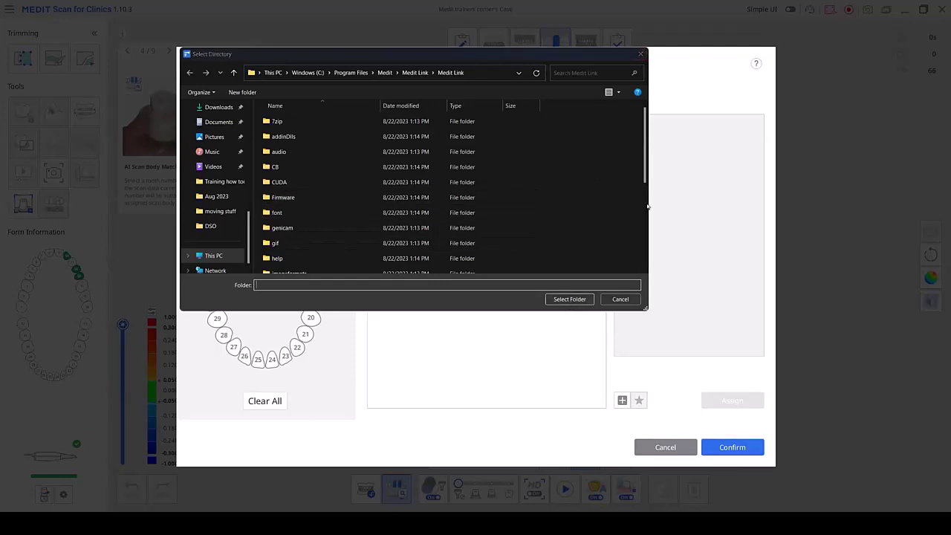
left_click(640, 54)
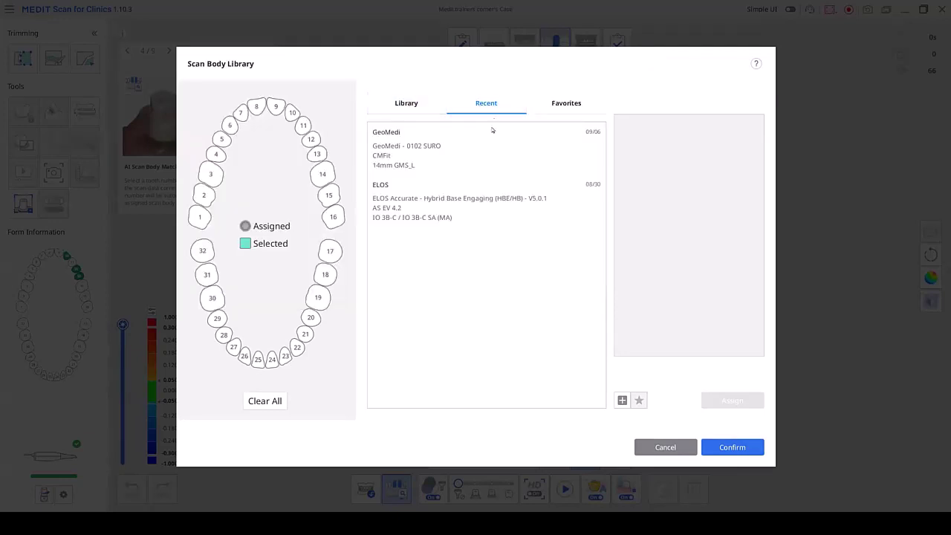
Step: Assign the GeoMedi - 0102 SURO, CMFit, 14mm GMS_L scan body to teeth 10, 12 and 13 and confirm the library
left_click(440, 156)
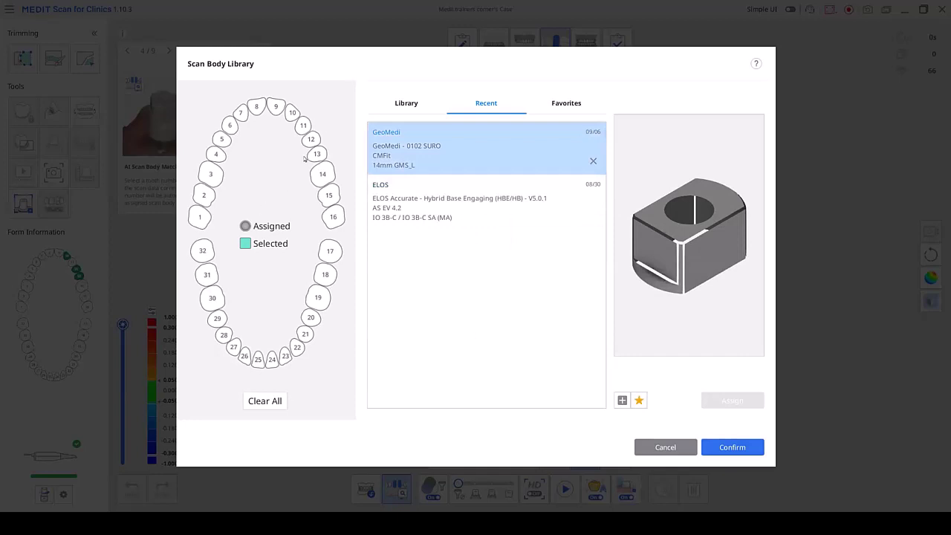
left_click(293, 116)
left_click(314, 140)
left_click(317, 156)
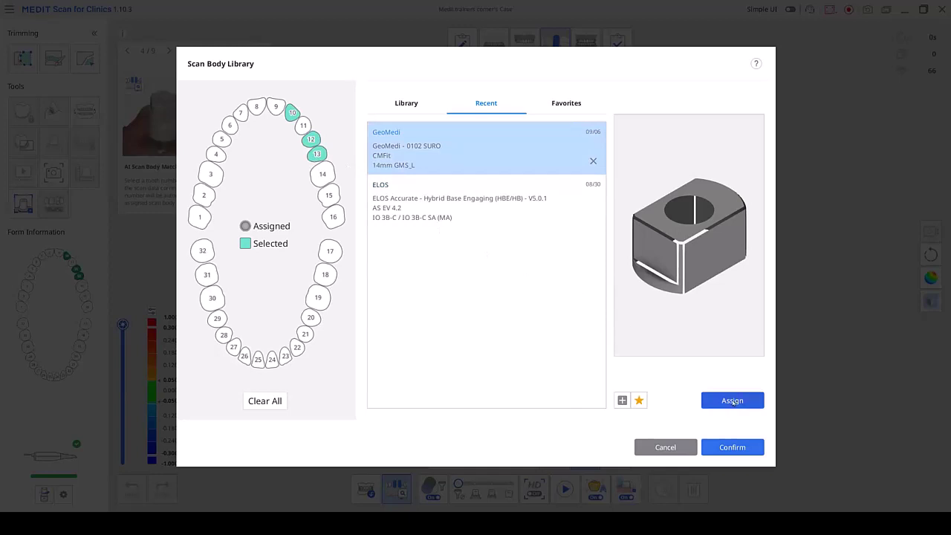
left_click(732, 401)
left_click(735, 445)
right_click_drag(736, 451, 568, 376)
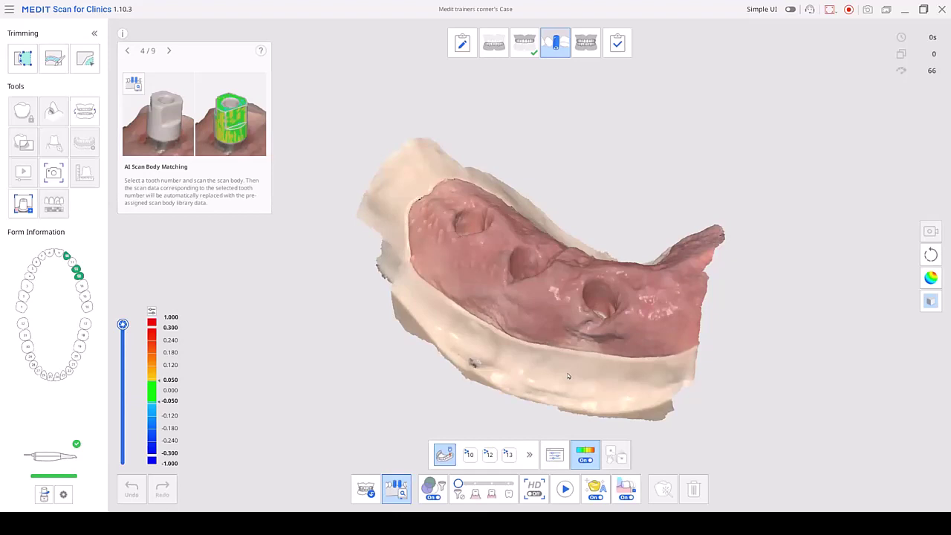
Step: Select tooth 13 for scan body matching, scan its scan body and check the match from several angles
left_click(508, 454)
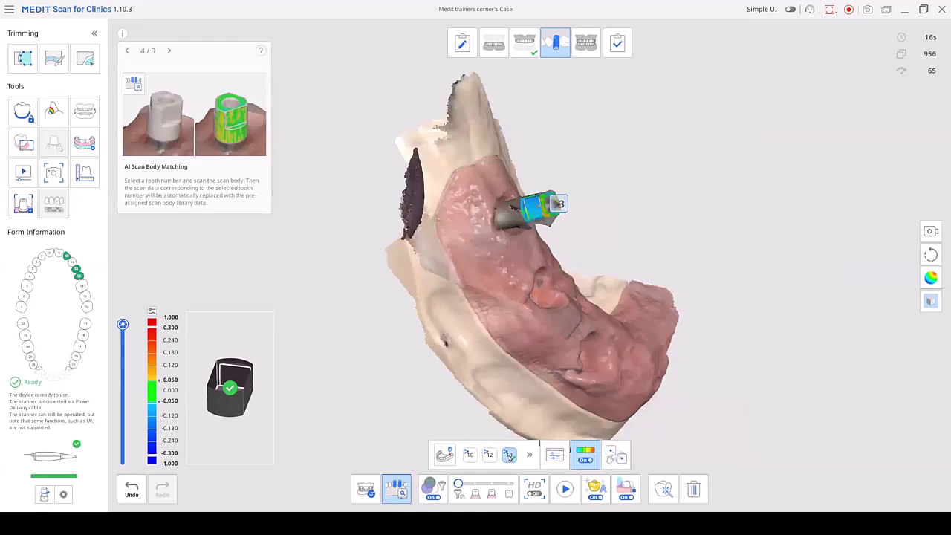
left_click_drag(561, 263, 537, 294)
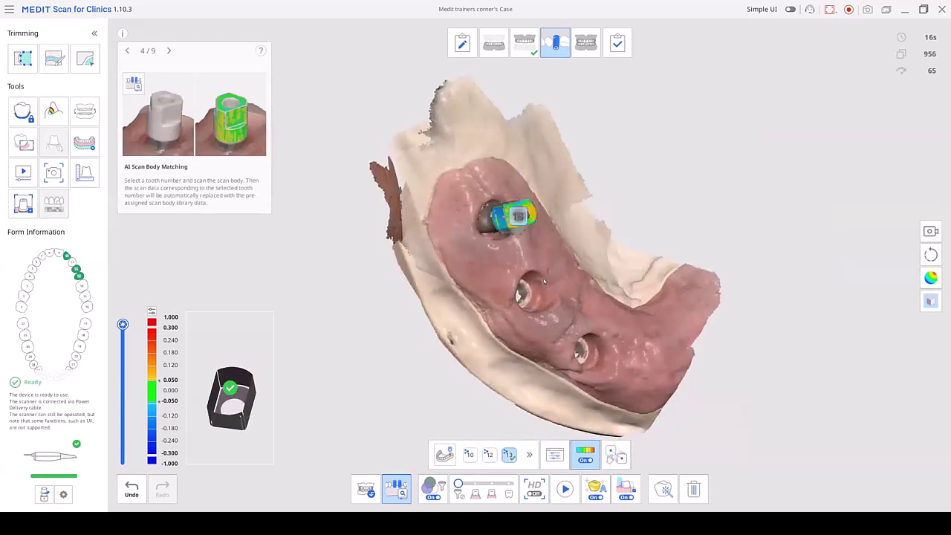
left_click_drag(527, 217, 492, 220)
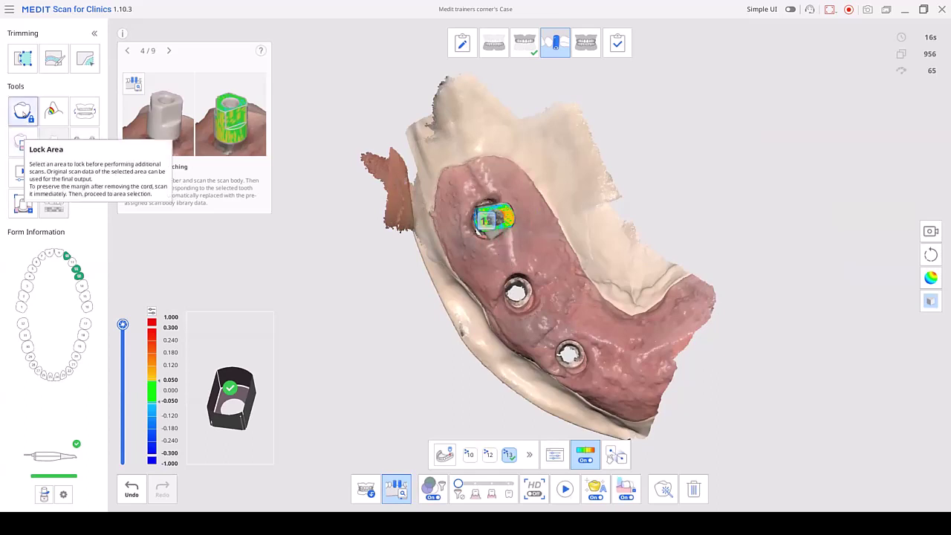
Step: Lock a circular area around the tooth 13 scan body with the Lock Area tool and check its coverage
left_click(22, 112)
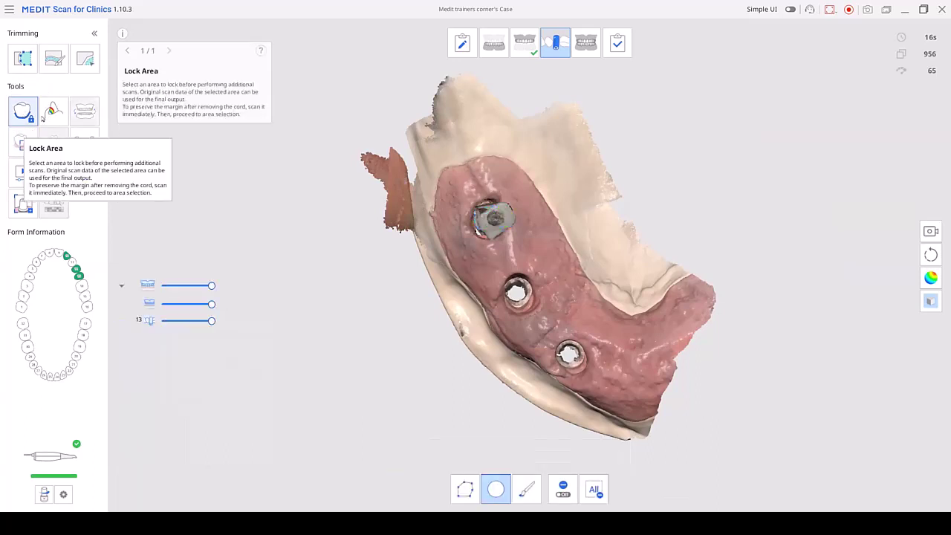
left_click(496, 217)
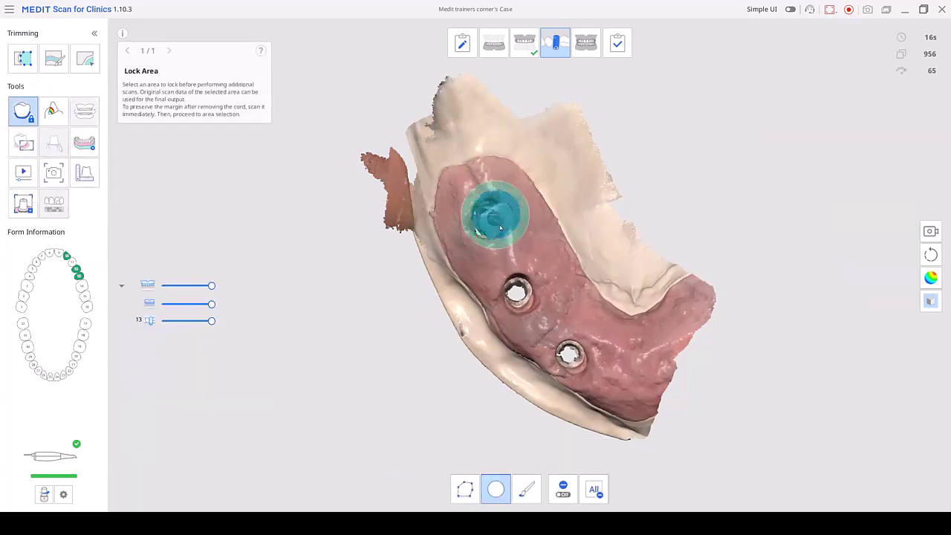
left_click(495, 488)
right_click_drag(522, 486, 476, 416)
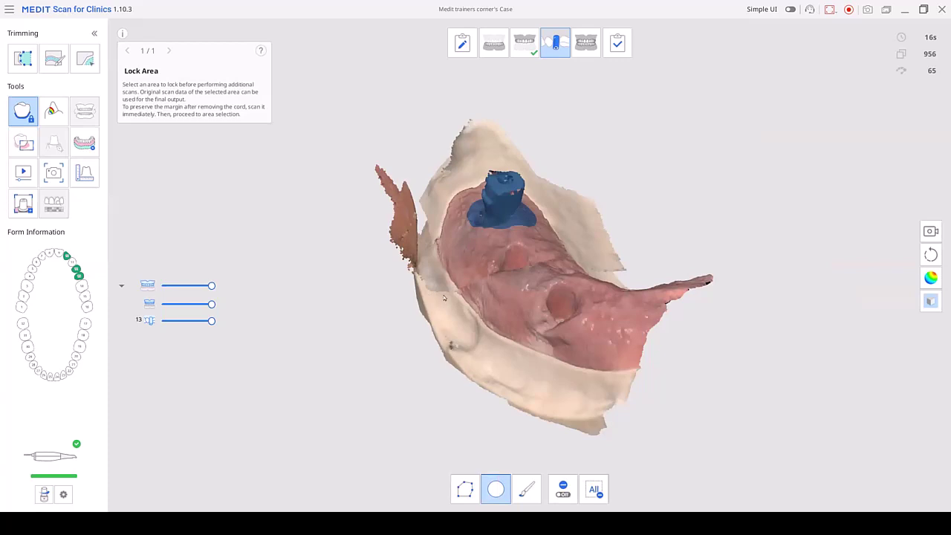
right_click_drag(432, 239, 472, 208)
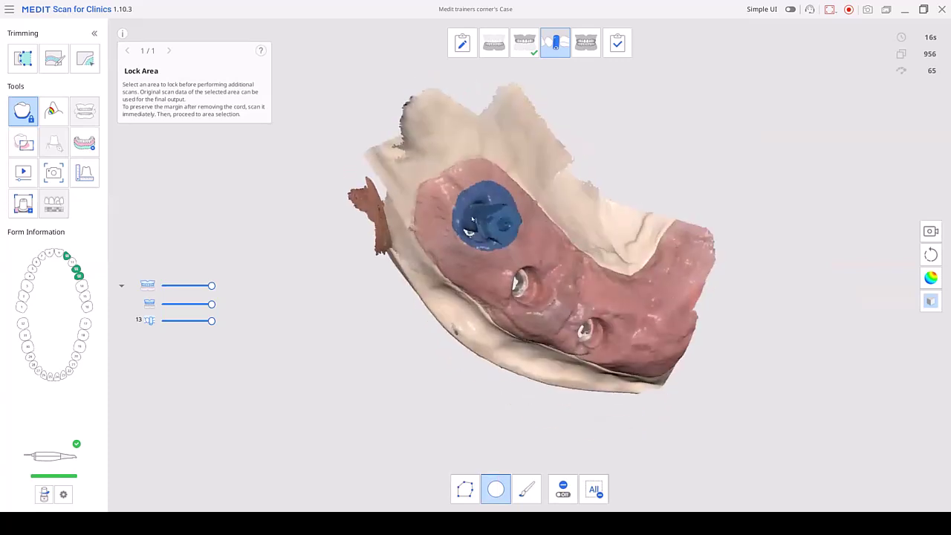
Step: Check the locked area around the tooth 13 scan body, leave Lock Area and select tooth 12 for scan body matching
right_click_drag(562, 253, 448, 188)
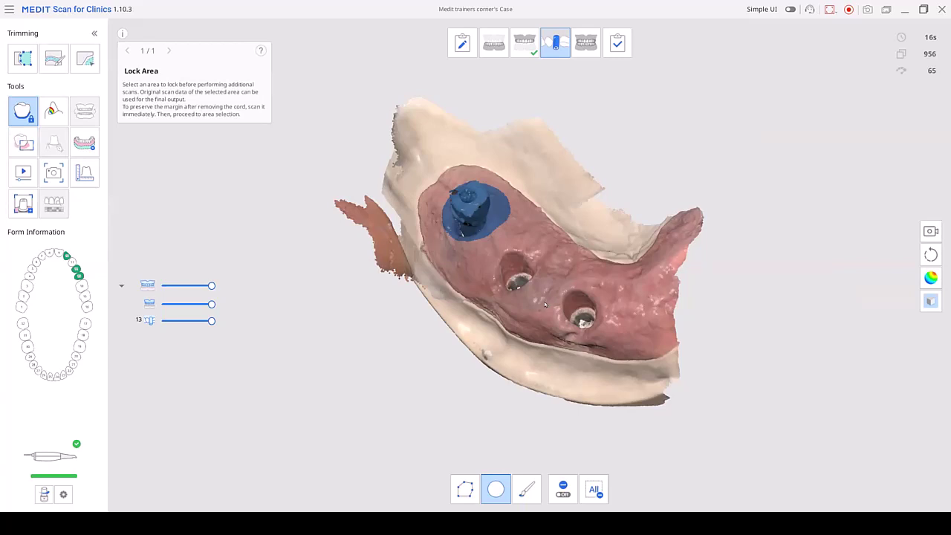
right_click_drag(598, 384, 707, 404)
left_click(22, 110)
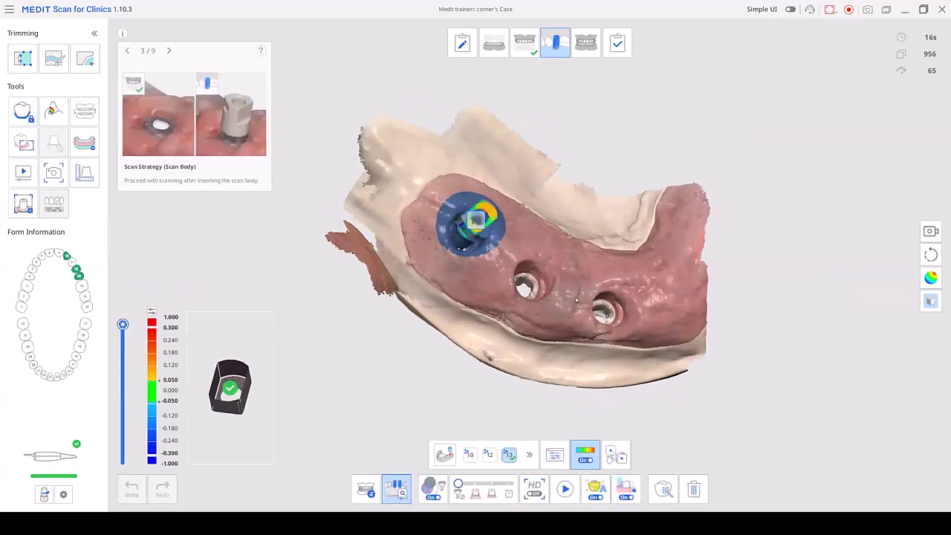
left_click(488, 455)
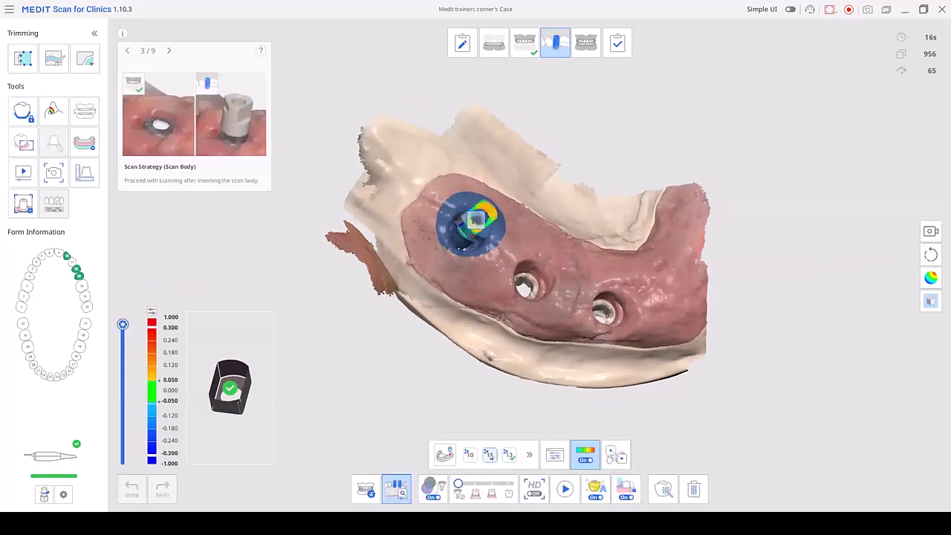
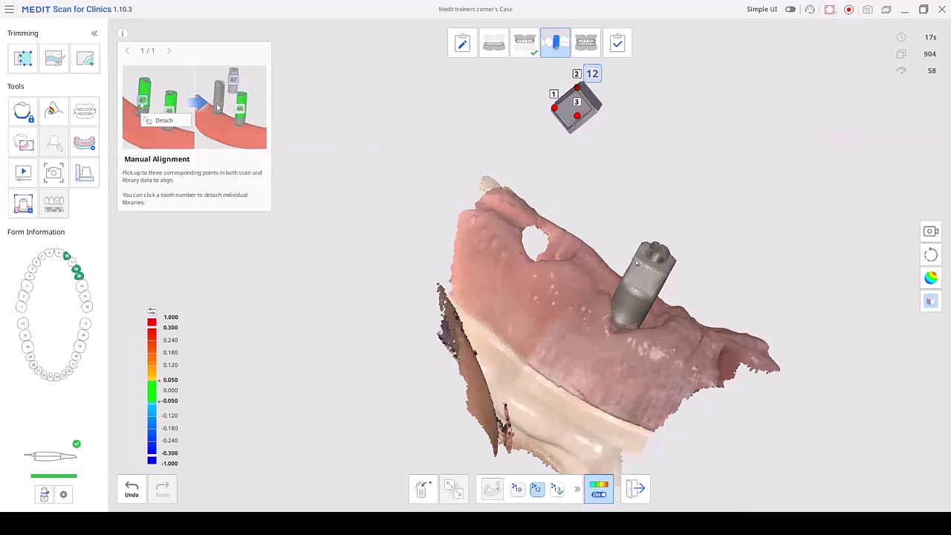
Step: Try to align the tooth 12 scan body library manually by picking three corresponding points on the scan
left_click(635, 259)
left_click(661, 274)
left_click(637, 288)
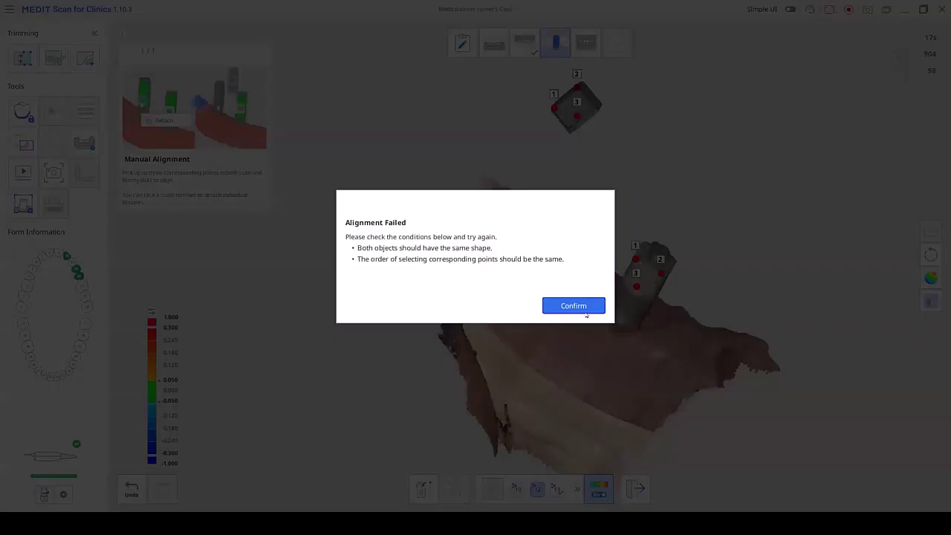
left_click(585, 312)
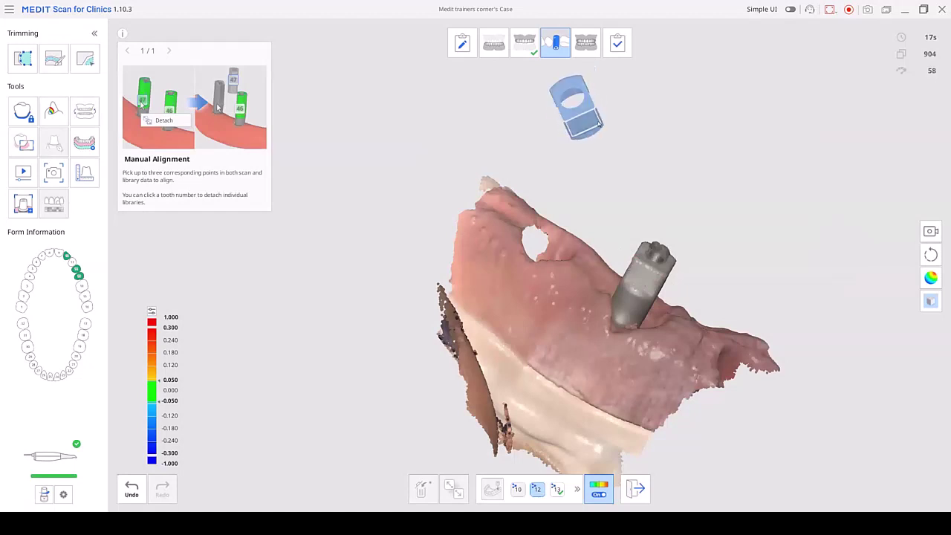
Step: Align the tooth 12 scan body manually using two corresponding points on the library and scan, and exit manual alignment
left_click(573, 80)
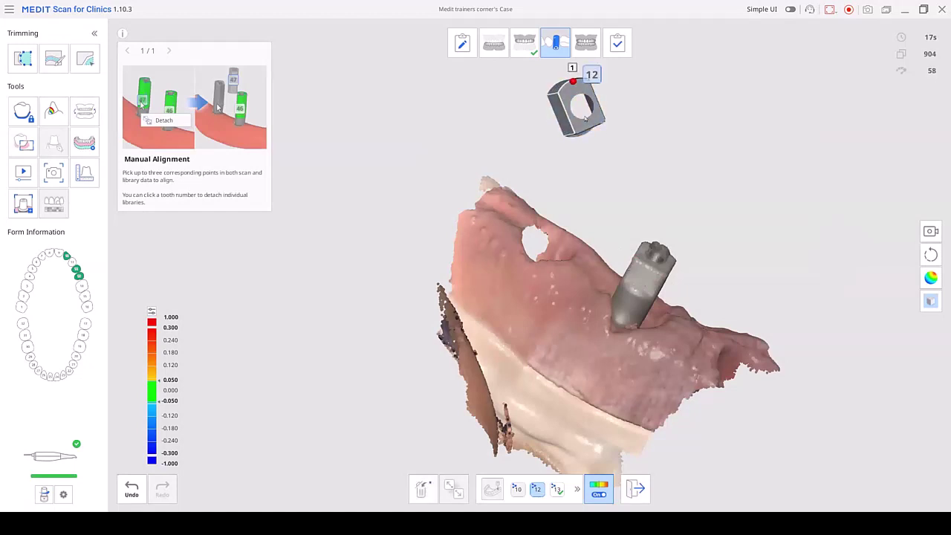
left_click(588, 112)
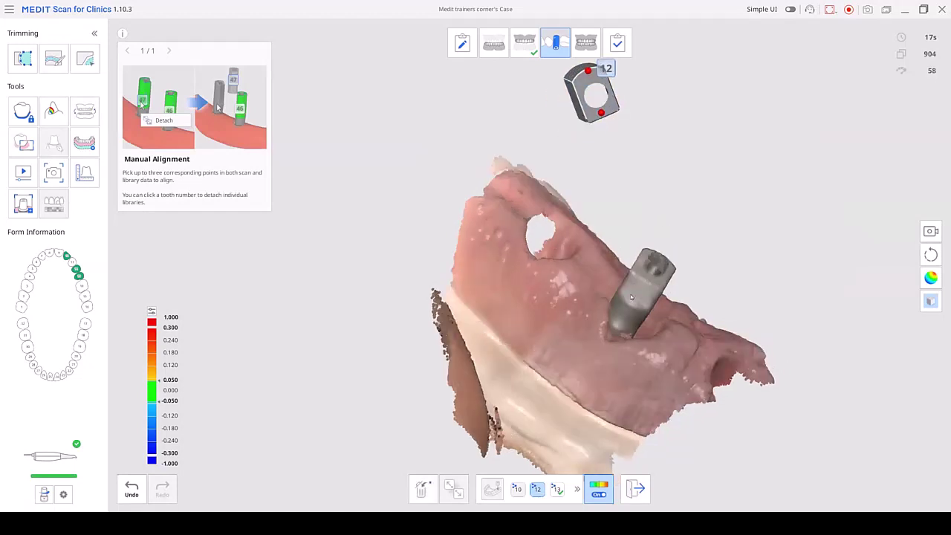
right_click_drag(631, 297, 657, 294)
left_click(657, 292)
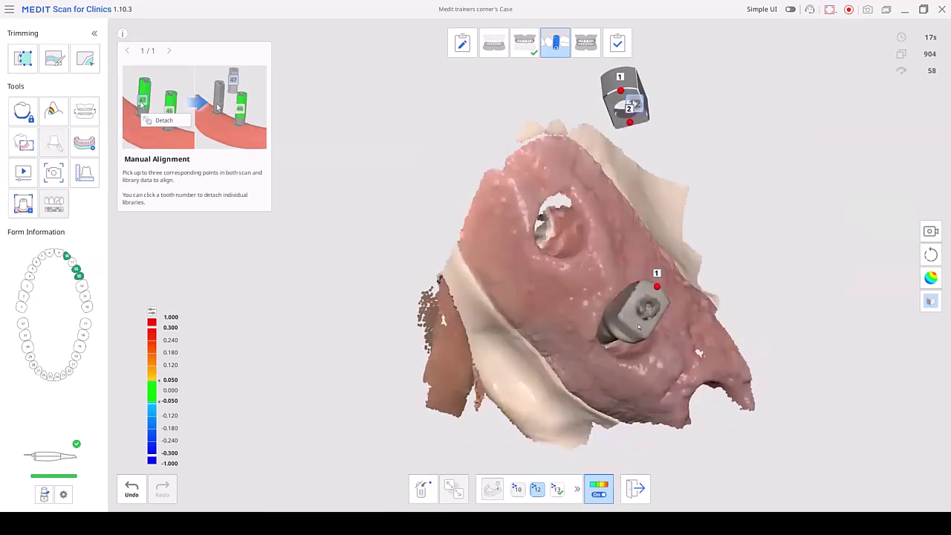
left_click(635, 328)
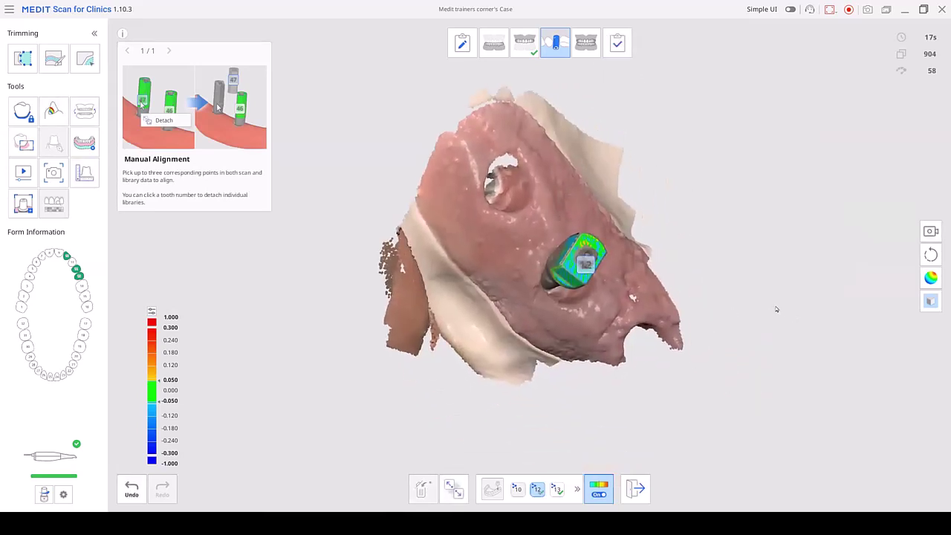
left_click(636, 490)
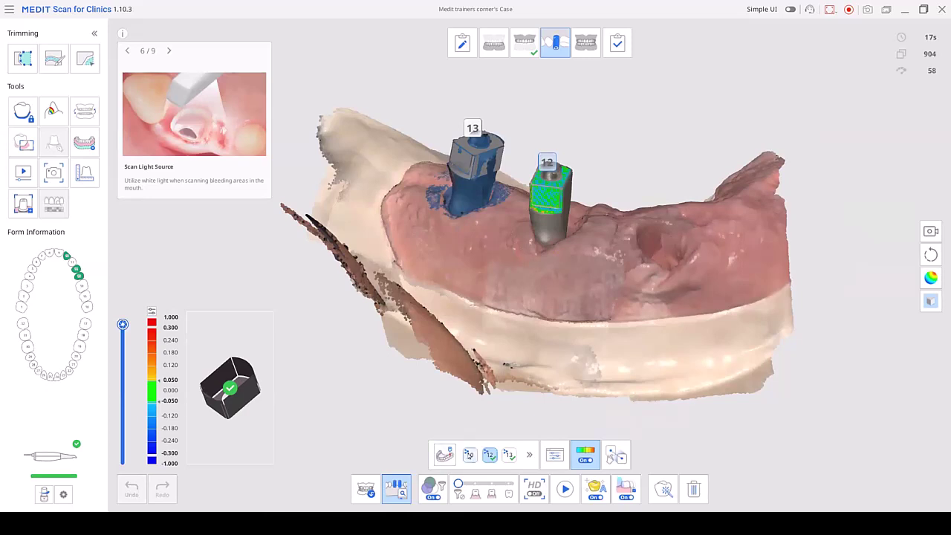
Step: Scan and match the tooth 10 scan body, and complete the scan by starting data processing with the first processing option
left_click(469, 454)
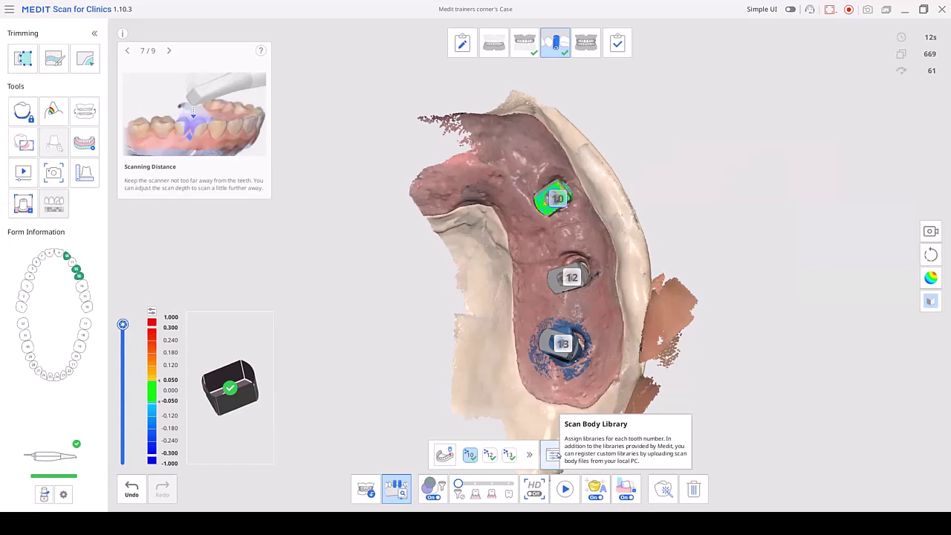
right_click_drag(557, 254, 530, 252)
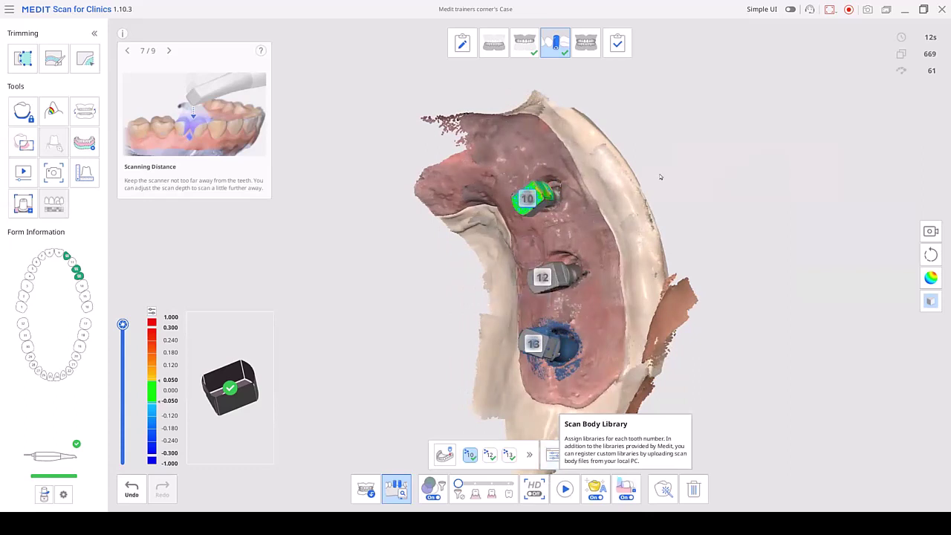
left_click(619, 47)
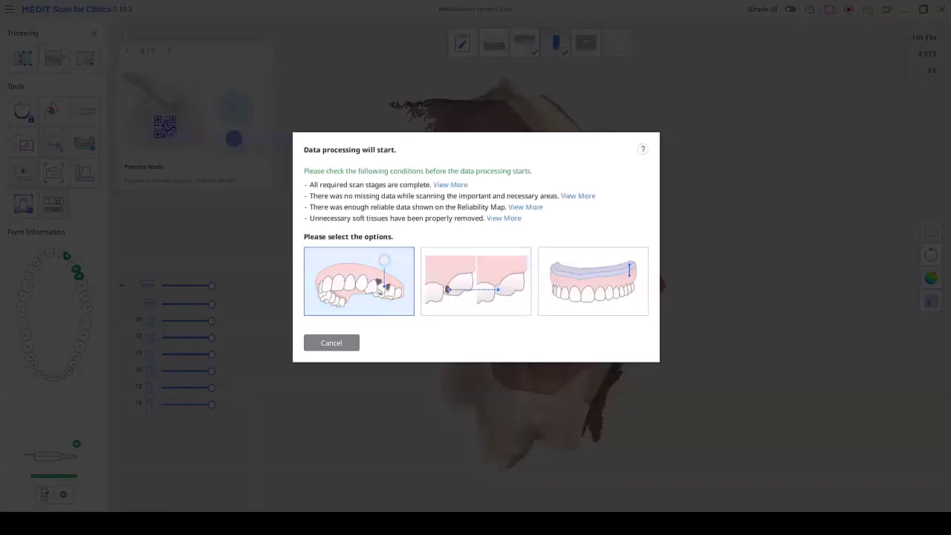
left_click(380, 289)
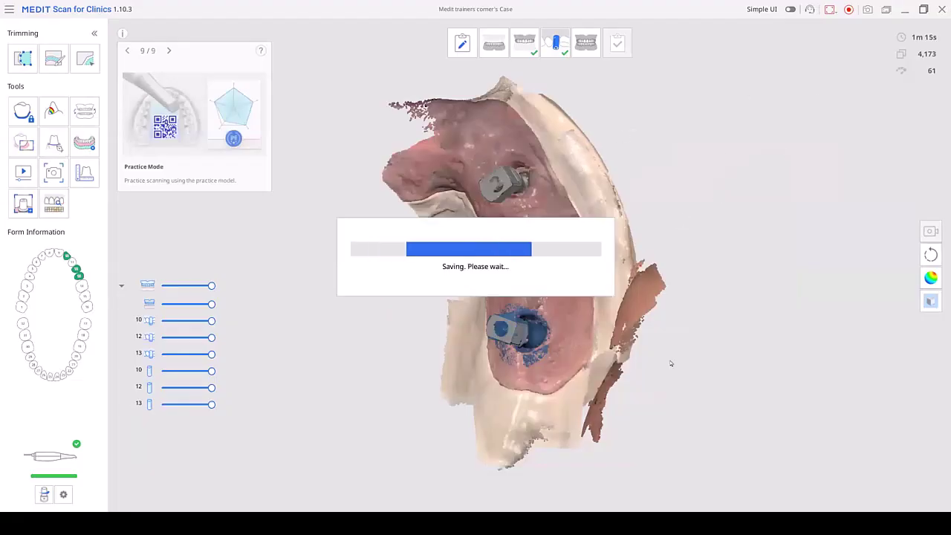
Step: Switch to Medit Link and register a new case for an existing patient chosen from the patient list
mouse_move(385, 522)
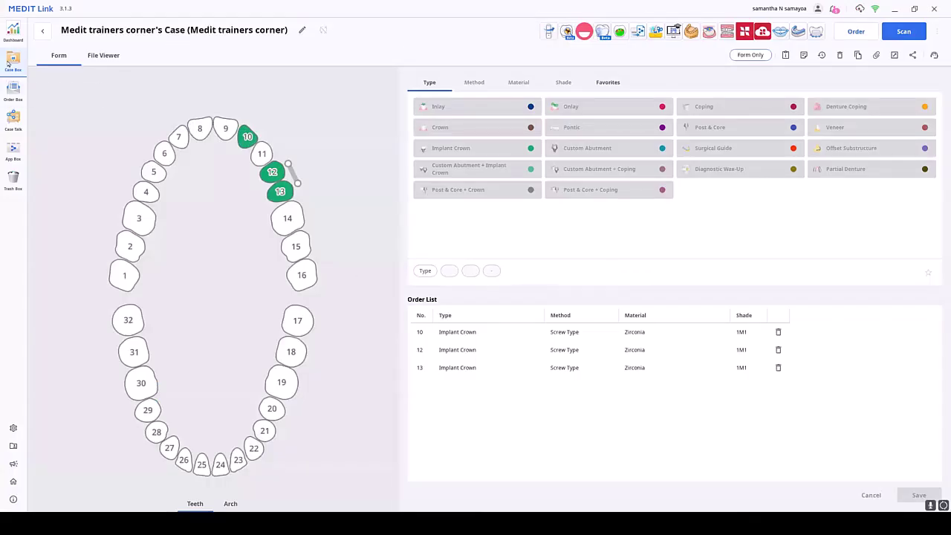
left_click(9, 64)
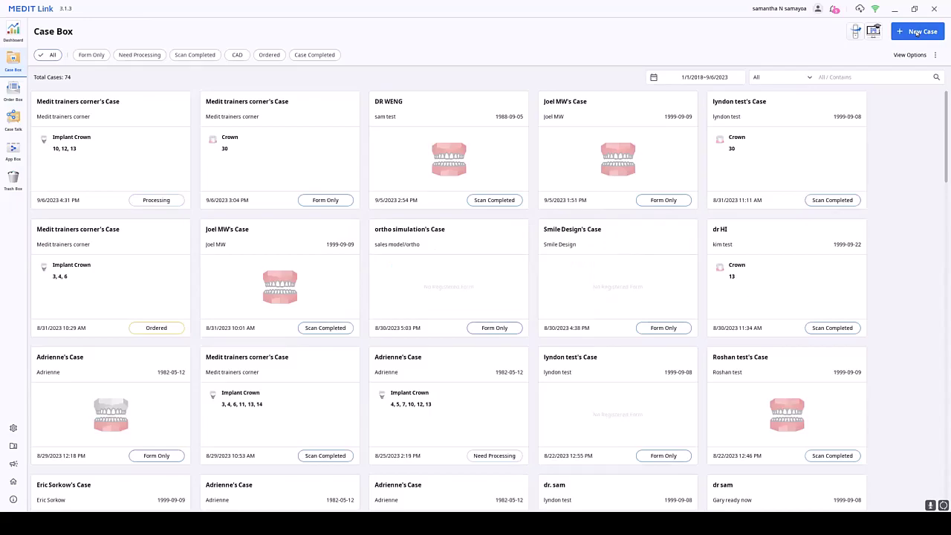
left_click(917, 33)
left_click(600, 178)
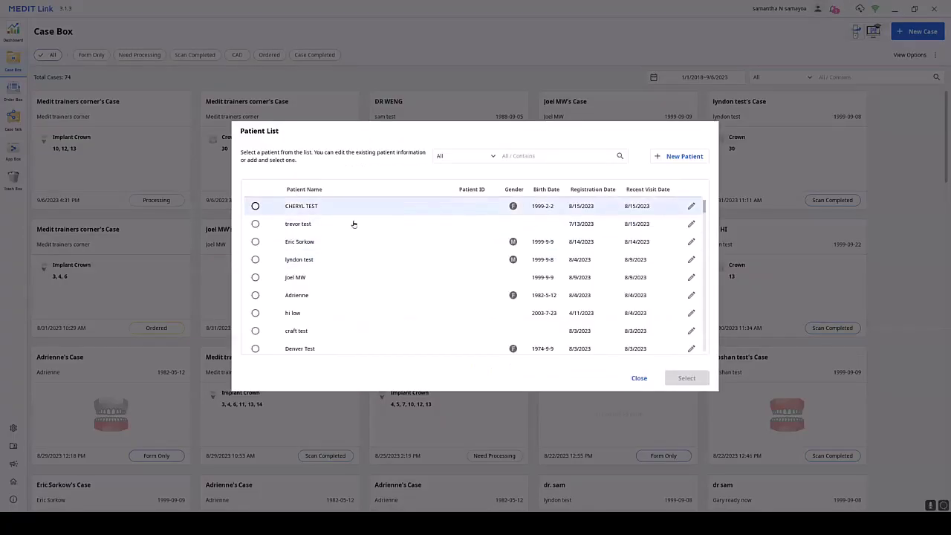
left_click(550, 277)
left_click(685, 378)
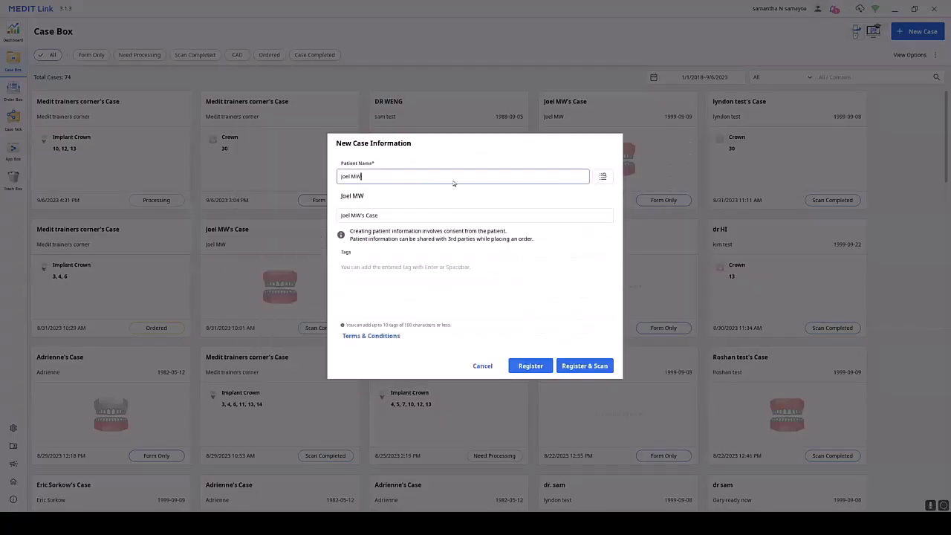
left_click(530, 365)
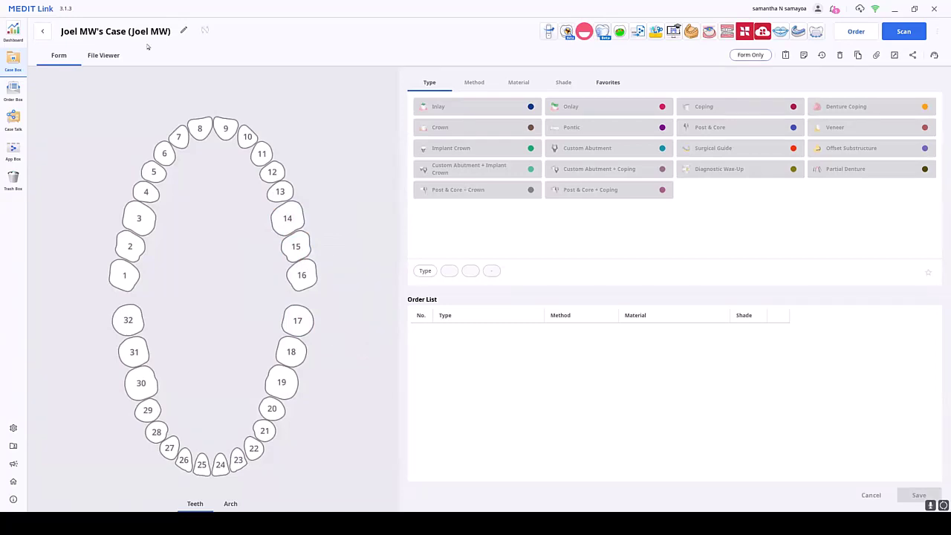
Step: Assign an anatomic zirconia crown to tooth 31 and start scanning the case
left_click(136, 355)
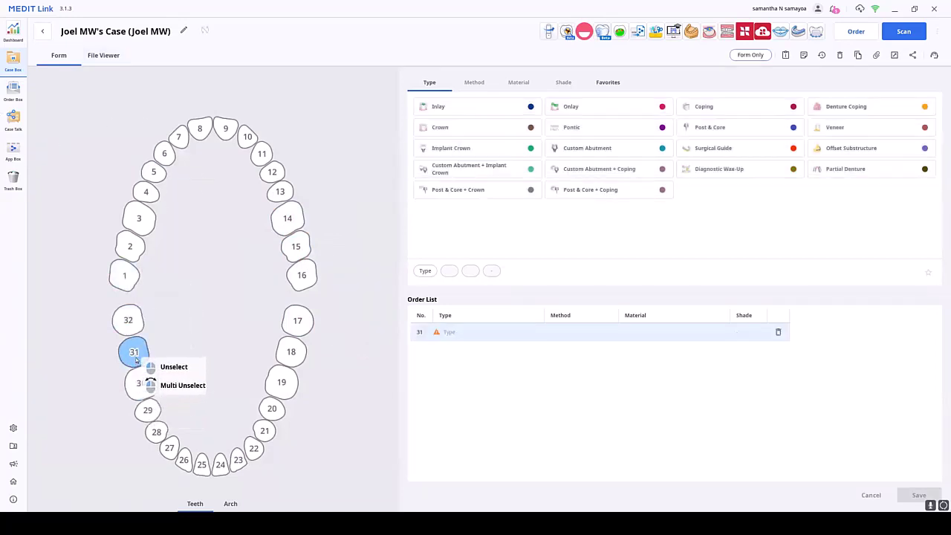
left_click(459, 130)
left_click(460, 107)
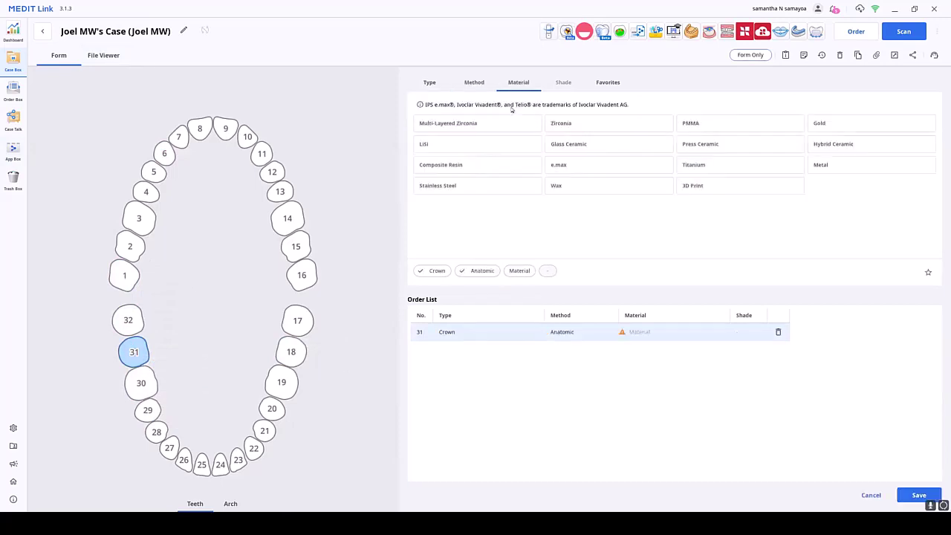
left_click(576, 126)
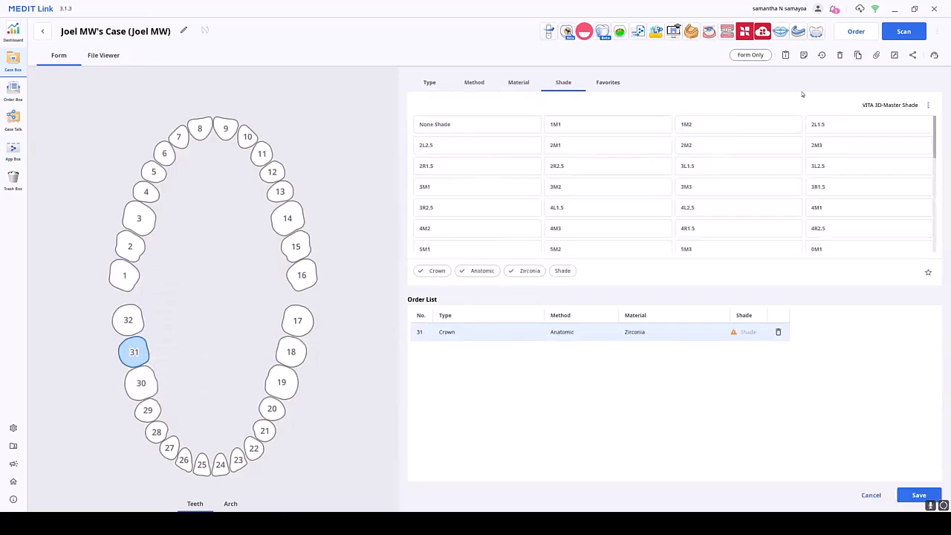
left_click(887, 36)
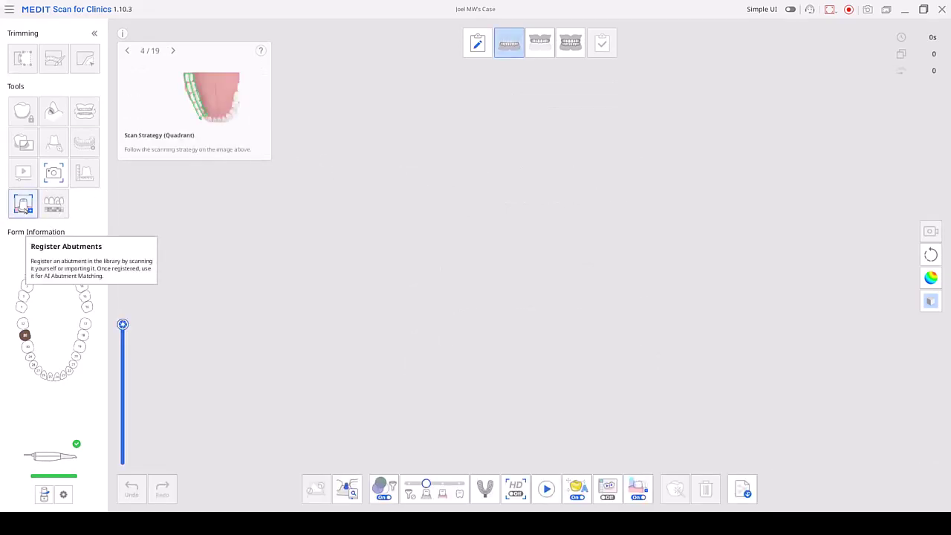
Step: Start Register Abutments and scan the abutment with the reliability map displayed
left_click(23, 208)
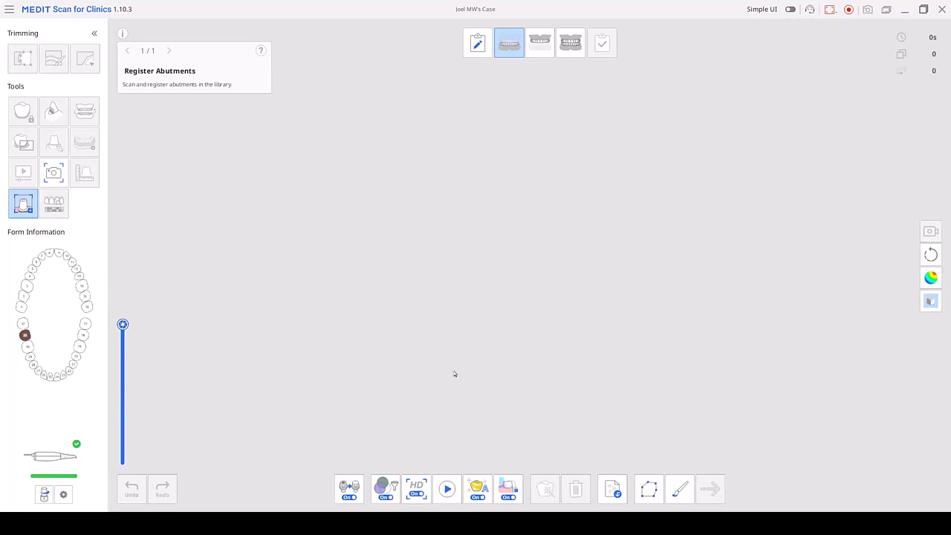
left_click(928, 280)
left_click(929, 280)
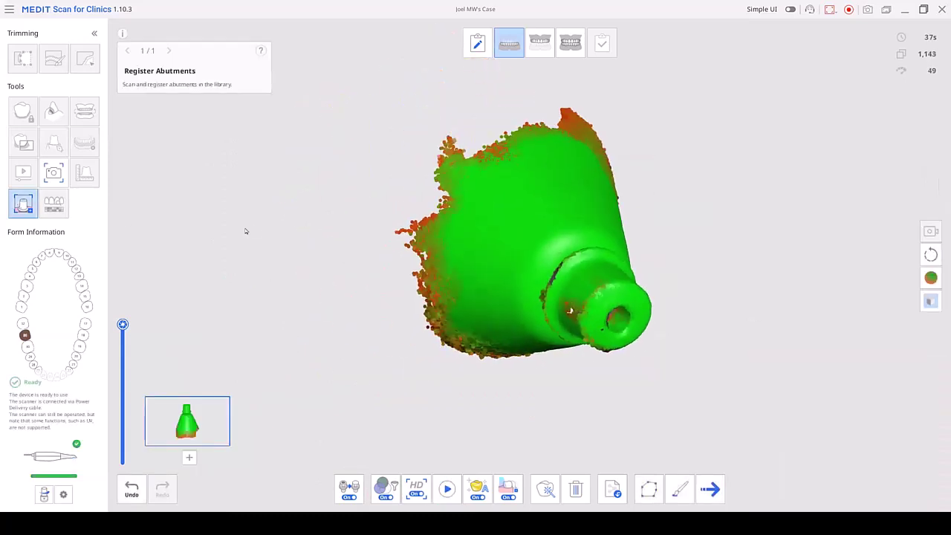
Step: Return the abutment to textured colour display, scan its incomplete areas and check the surface from several angles
left_click(931, 278)
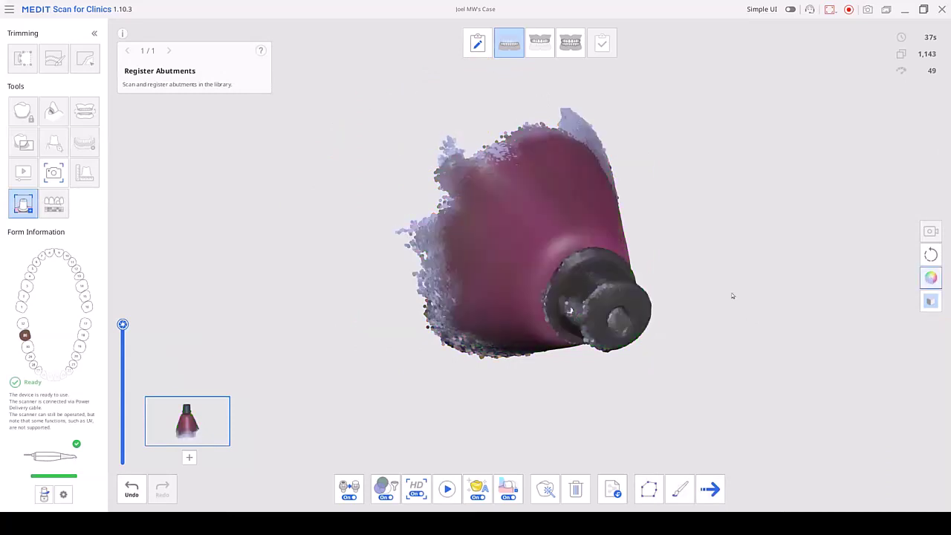
right_click_drag(732, 296, 631, 358)
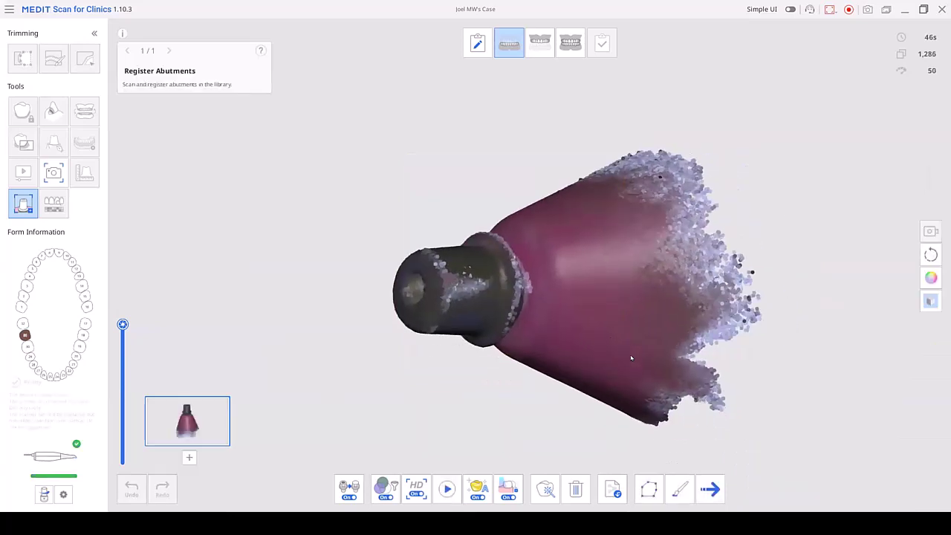
right_click_drag(548, 335, 378, 301)
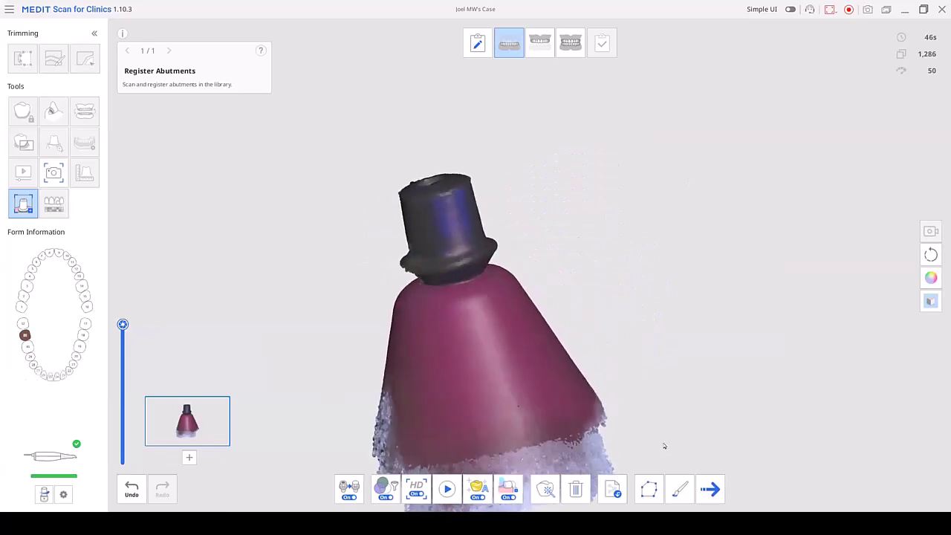
Step: Trim most of the pink holder below the abutment with a polyline selection
left_click(648, 488)
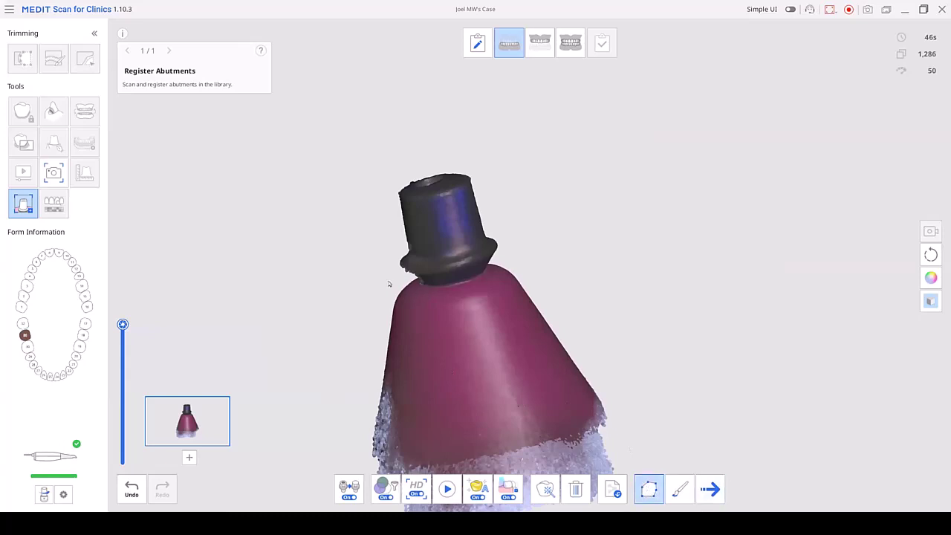
left_click(363, 286)
left_click(626, 389)
left_click(605, 487)
double_click(314, 494)
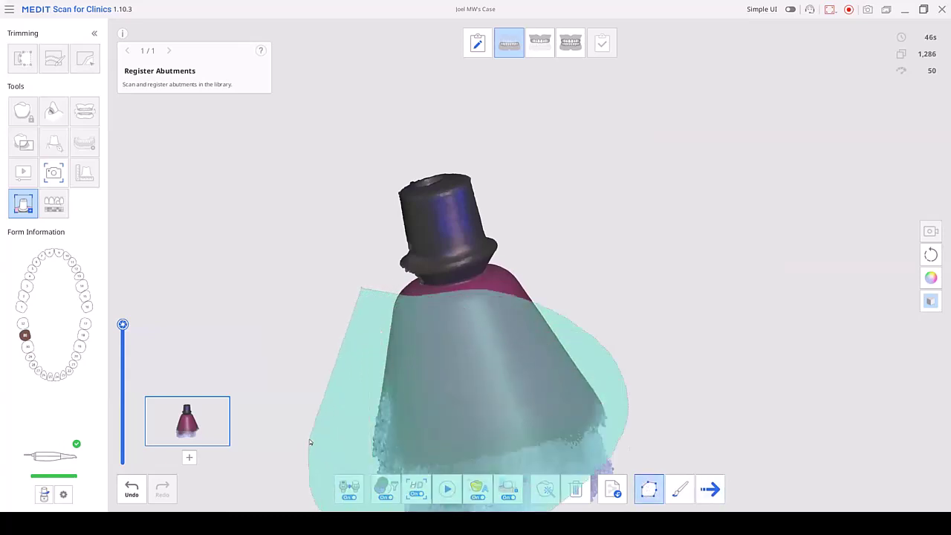
Step: Trim away the stray scan fragments below the abutment and part of the pink holder remnant beneath its margin
scroll(529, 346, "down", 5)
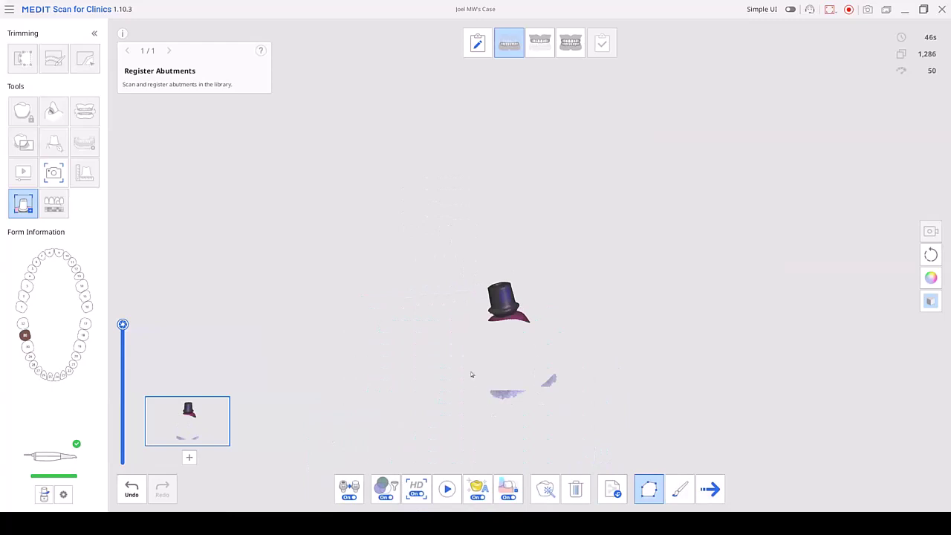
mouse_move(471, 374)
left_mouse_down()
mouse_move(501, 418)
mouse_move(522, 401)
left_mouse_up()
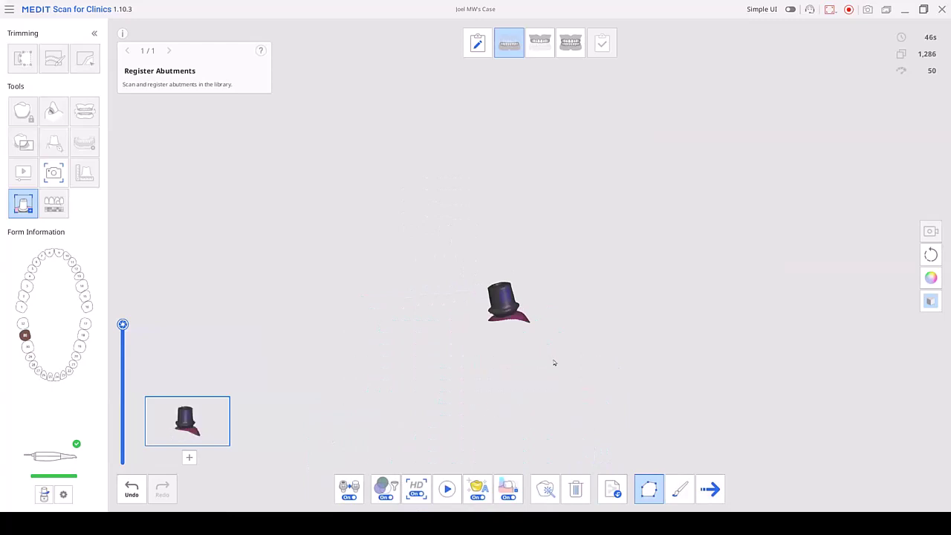
scroll(555, 356, "up", 5)
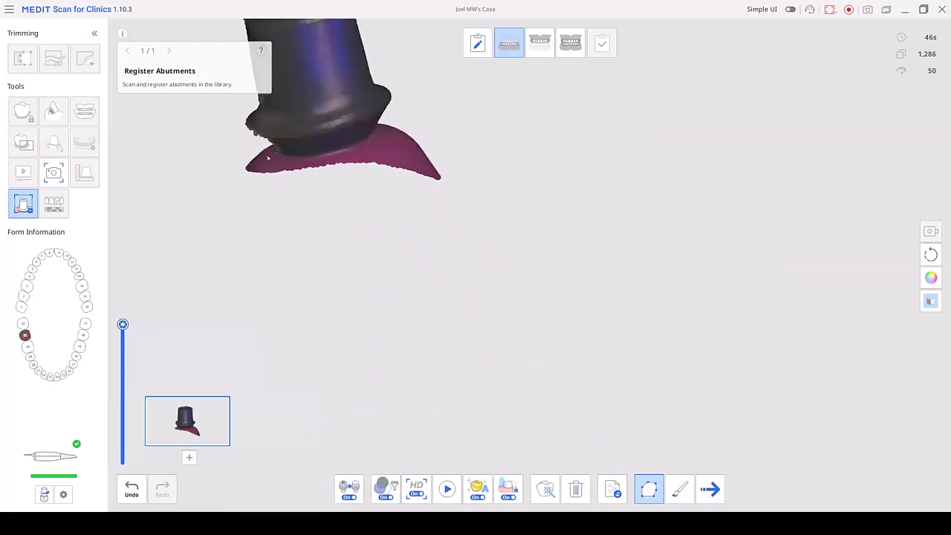
mouse_move(268, 158)
left_mouse_down()
mouse_move(403, 138)
mouse_move(450, 182)
mouse_move(246, 193)
left_mouse_up()
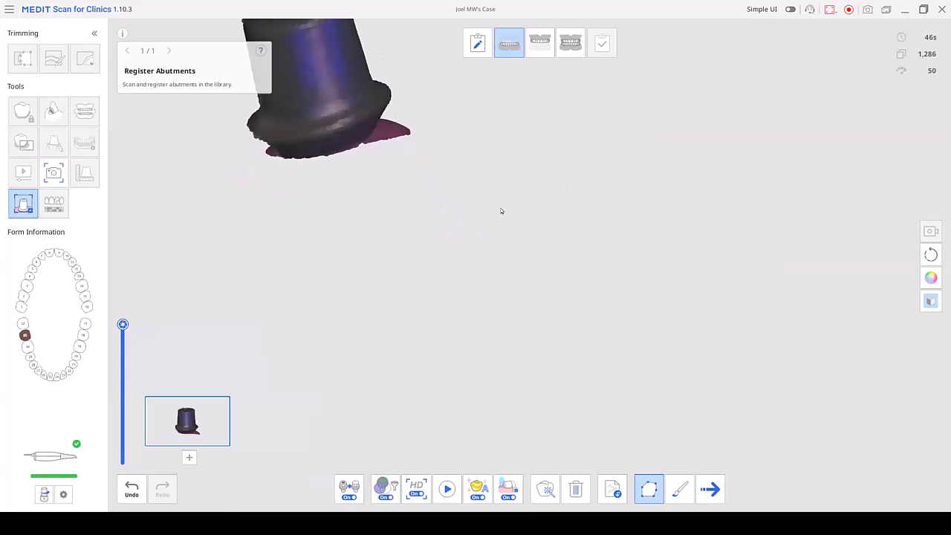
Step: Trim the remaining pink holder rim from the abutment's base with polyline selections from other viewing angles
right_click_drag(500, 211, 406, 69)
middle_click_drag(393, 63, 484, 343)
right_click_drag(290, 261, 324, 160)
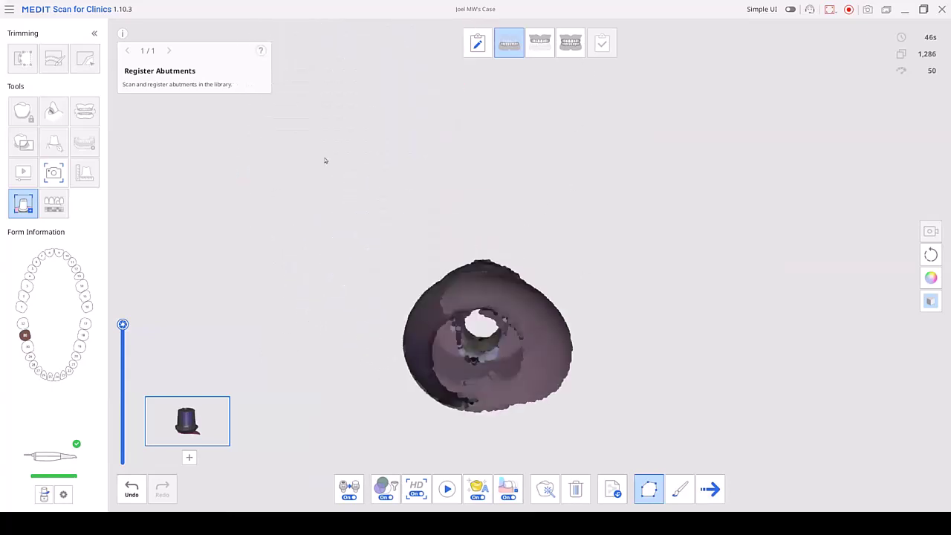
right_click_drag(476, 299, 472, 412)
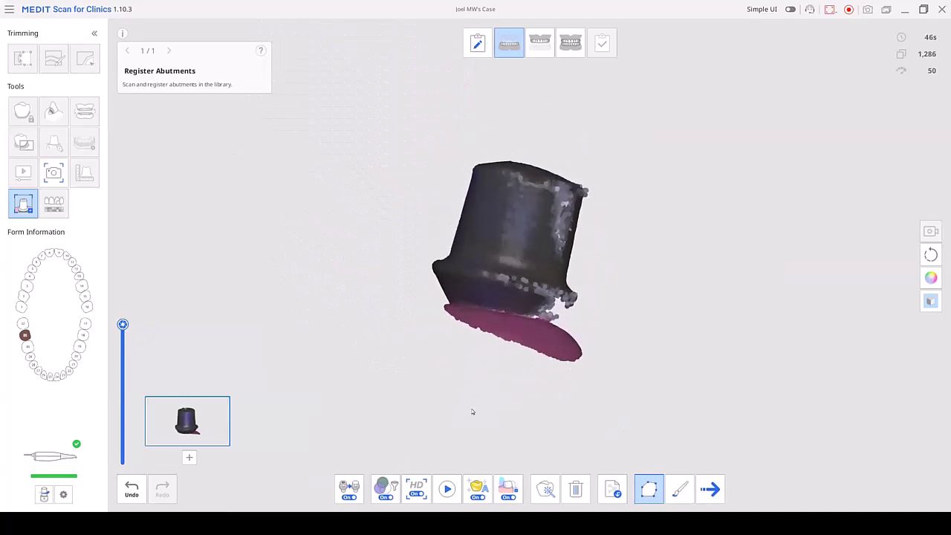
mouse_move(457, 310)
left_mouse_down()
mouse_move(560, 326)
mouse_move(535, 397)
mouse_move(416, 318)
mouse_move(437, 303)
left_mouse_up()
right_click_drag(616, 409, 434, 274)
left_click_drag(521, 321, 446, 316)
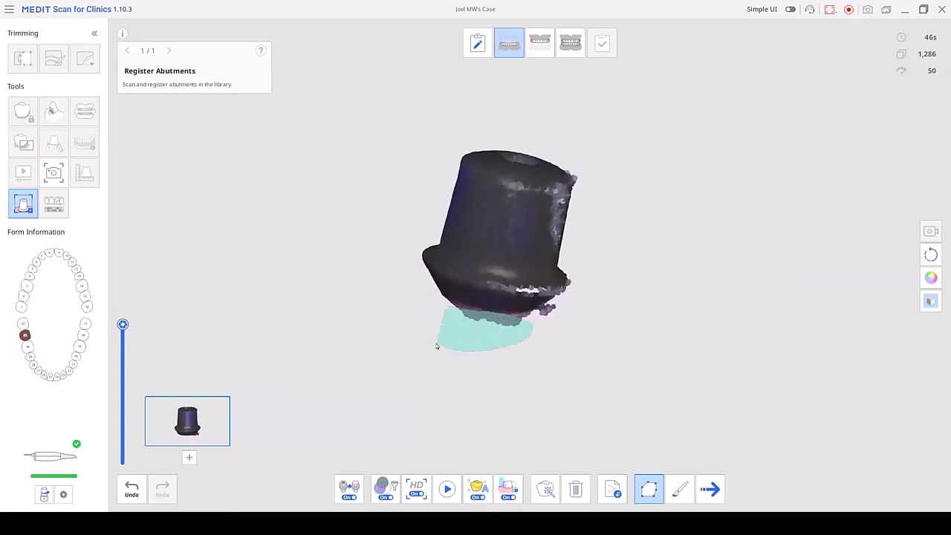
Step: Merge the trimmed abutment and register it in the library for this case only, named with a person's name followed by "Ca"
left_click(711, 490)
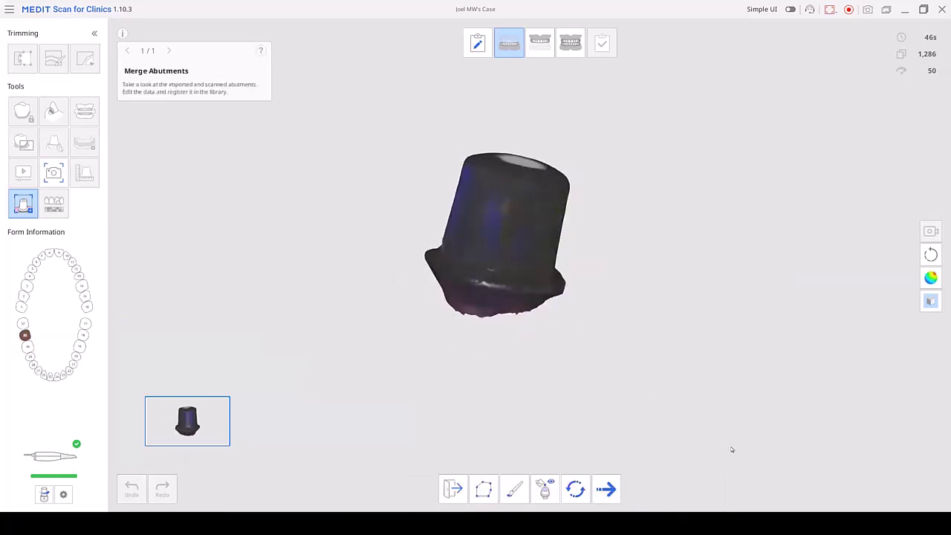
left_click(604, 489)
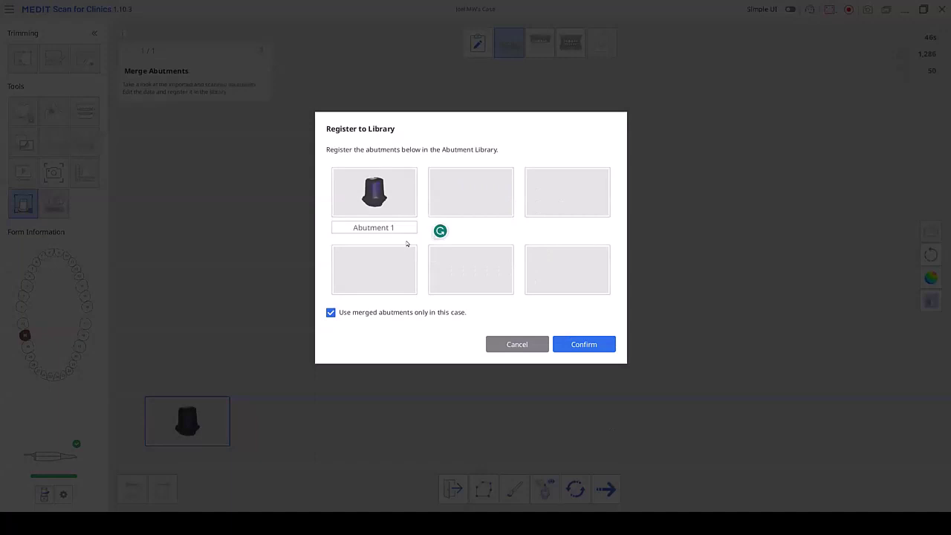
key("BackSpace")
key("BackSpace")
key("BackSpace")
key("BackSpace")
key("BackSpace")
key("BackSpace")
key("BackSpace")
key("BackSpace")
key("BackSpace")
key("BackSpace")
type("sammys CS")
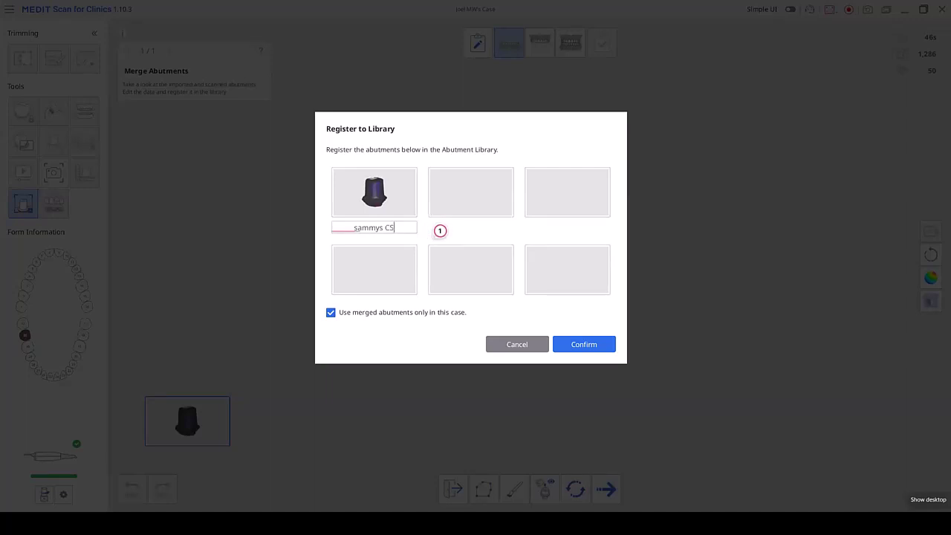
key("BackSpace")
type("a")
left_click(601, 344)
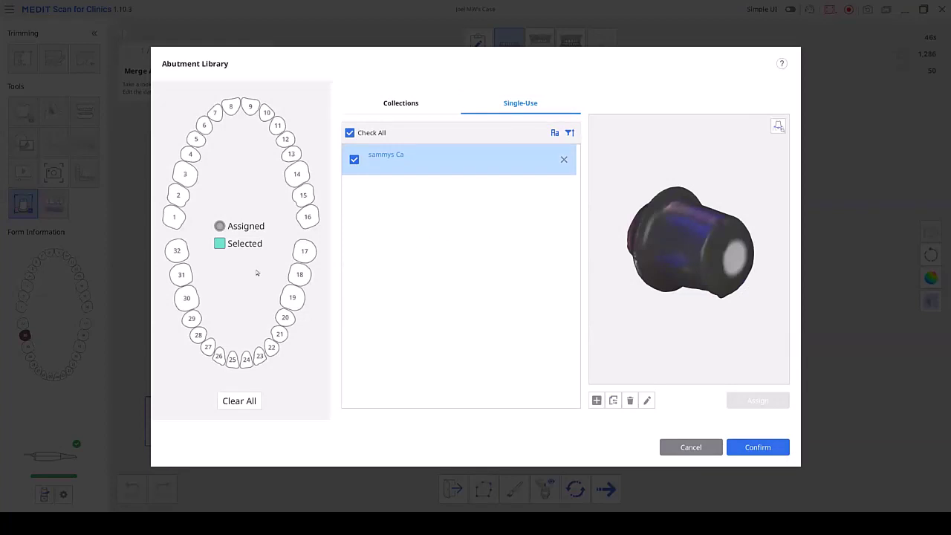
Step: Assign the registered single-use abutment to tooth 30 in the Abutment Library
right_click_drag(720, 249, 669, 312)
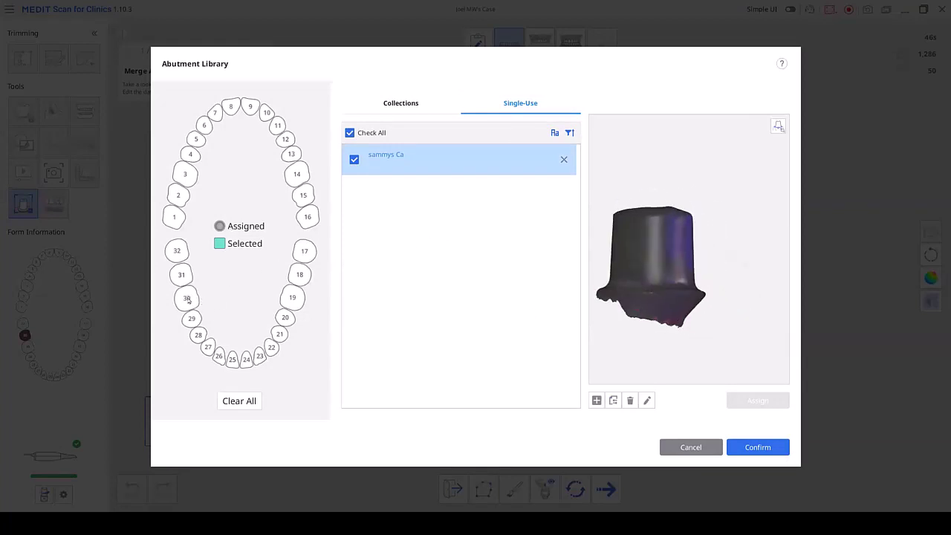
left_click(188, 299)
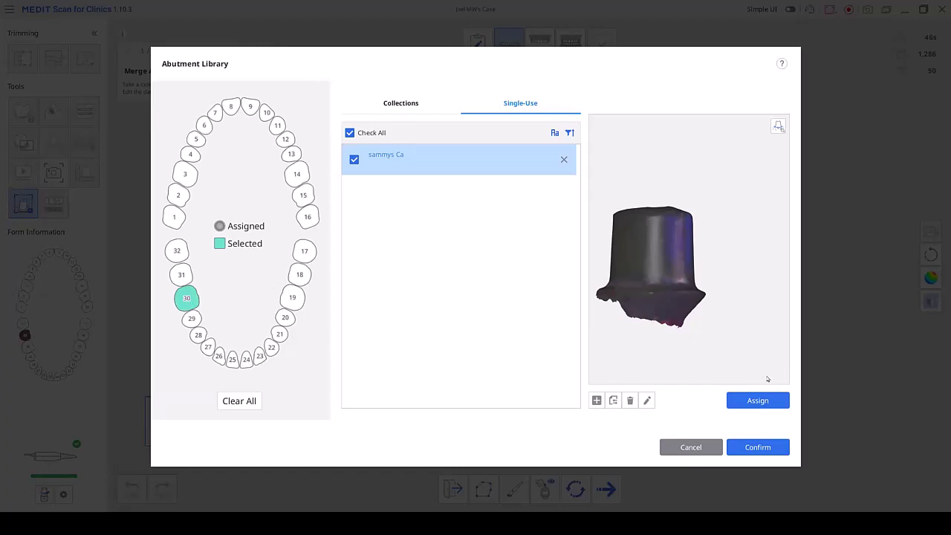
left_click(757, 400)
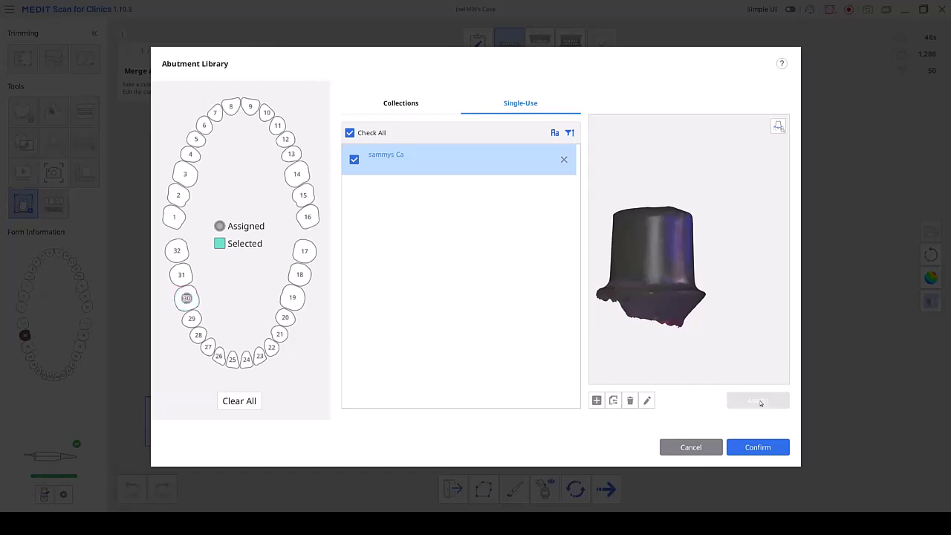
left_click(758, 446)
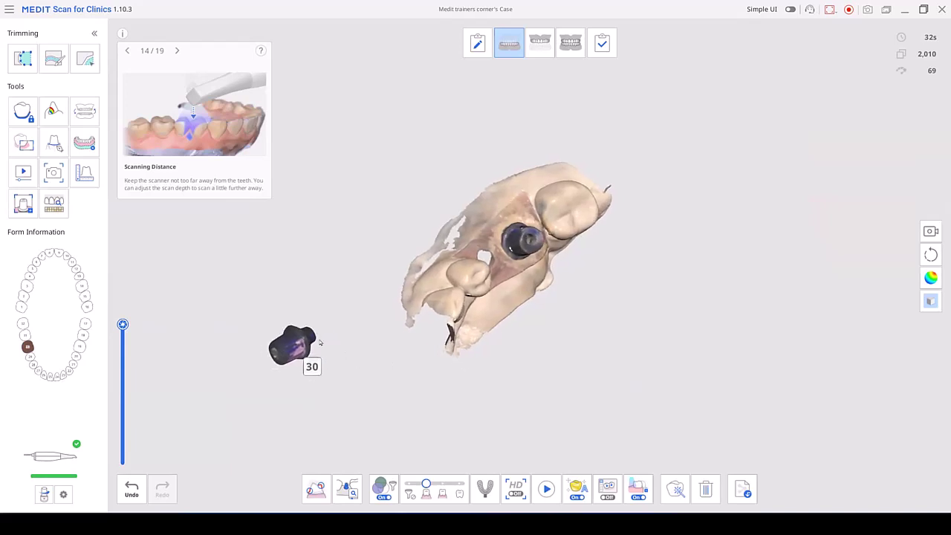
Step: Start manual alignment of the tooth 30 library abutment and place two reference points on opposite sides of its top opening
left_click(345, 488)
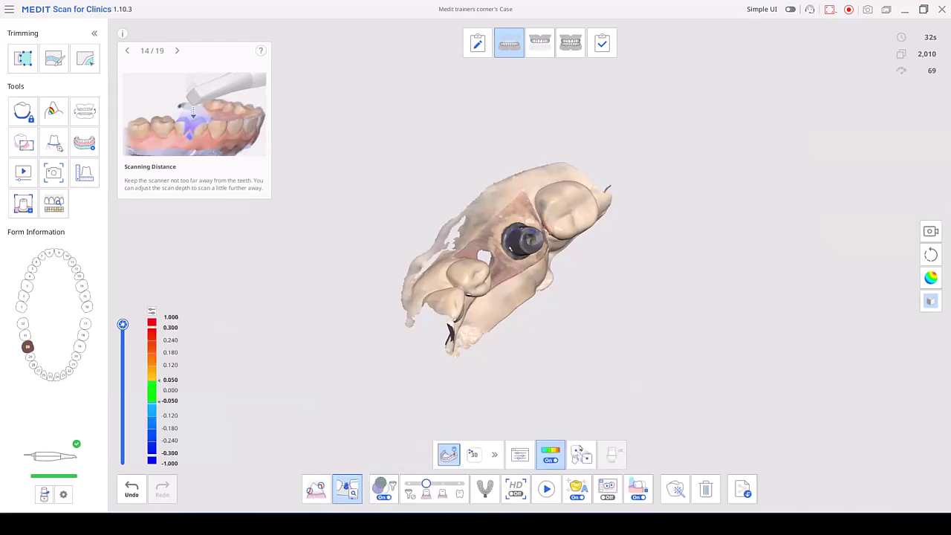
left_click(579, 456)
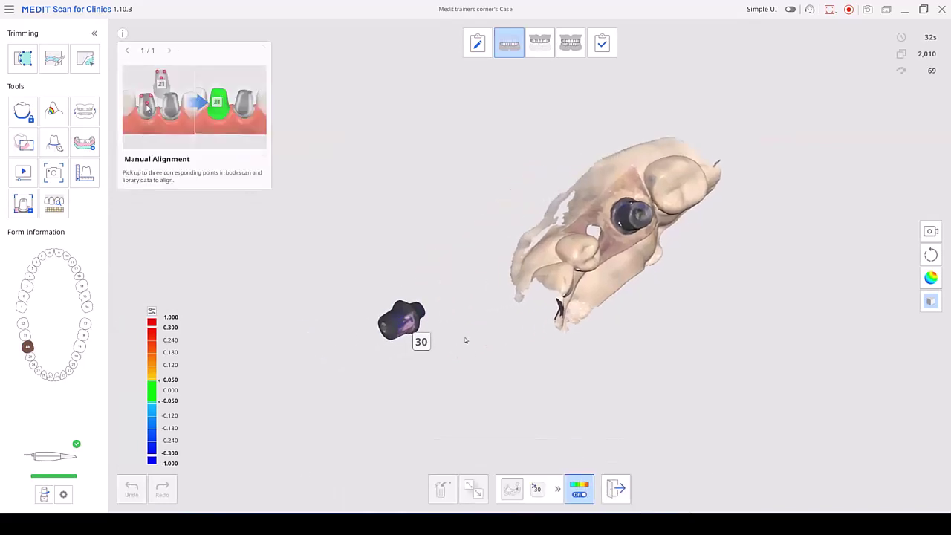
left_click(403, 319)
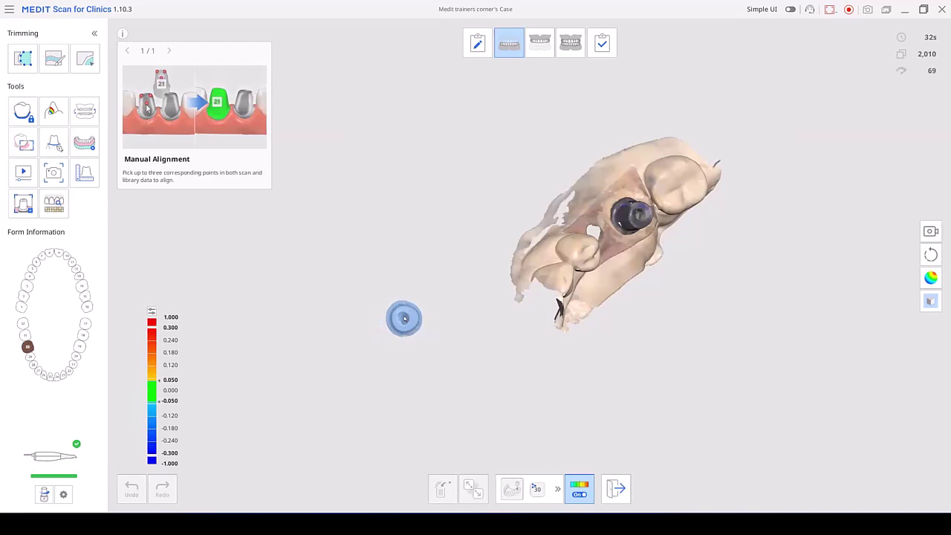
left_click(404, 319)
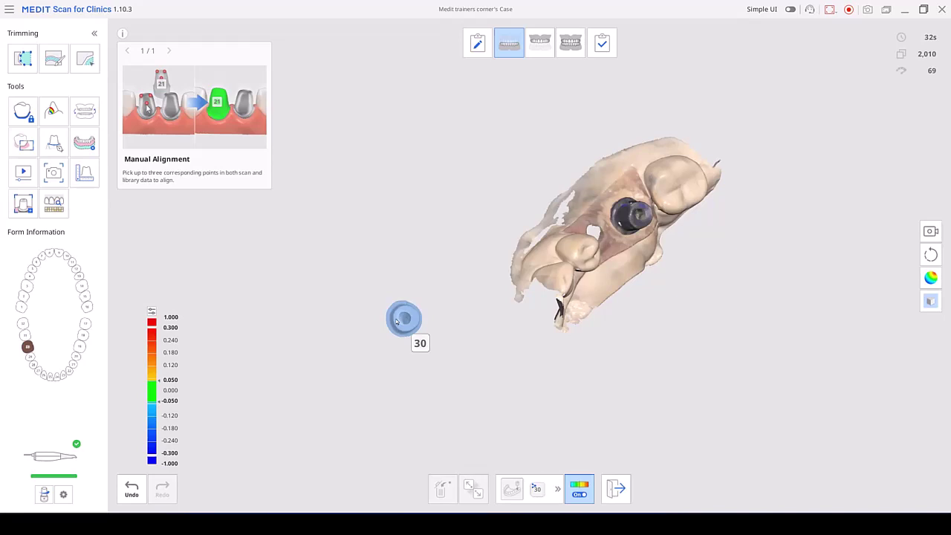
left_click(396, 320)
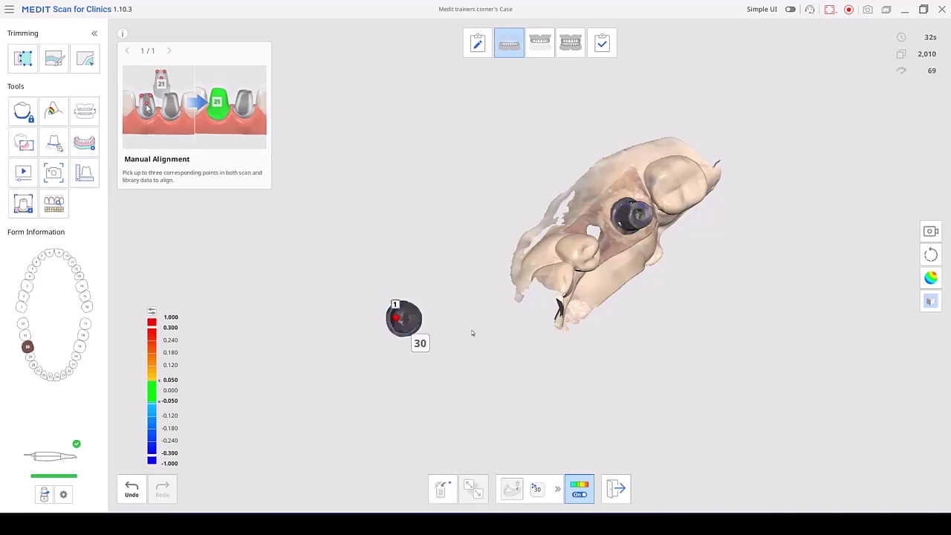
left_click(415, 317)
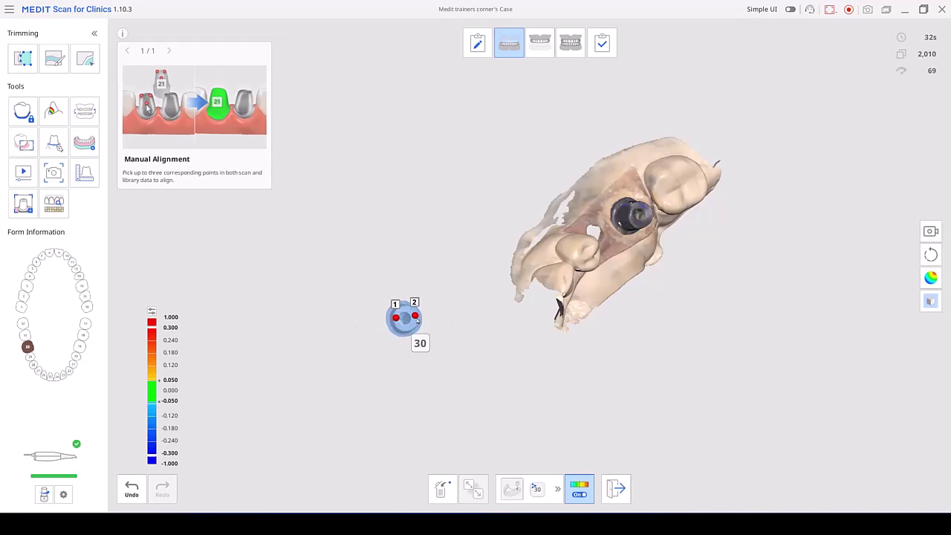
Step: Pick the two corresponding points on the scanned abutment to align the library data, and inspect the deviation map from several angles
right_click_drag(728, 265, 639, 219)
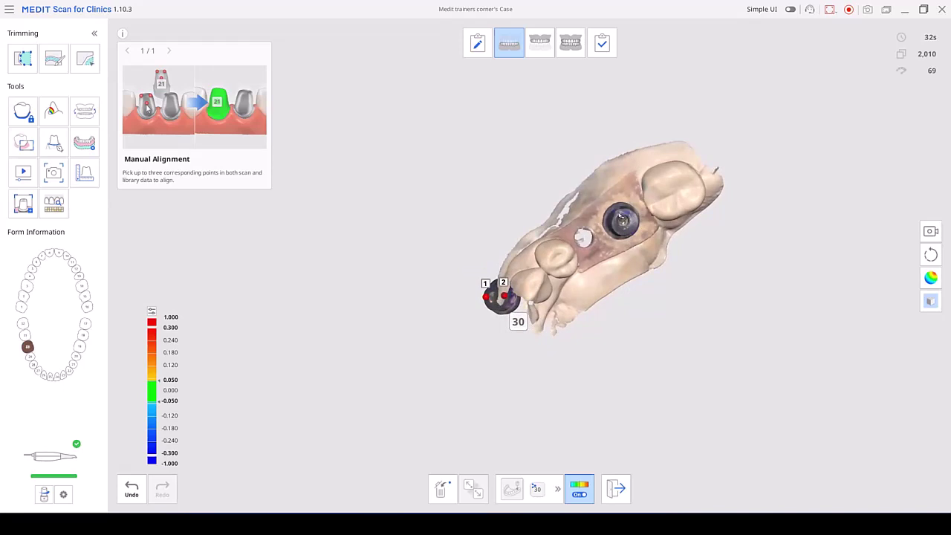
left_click(619, 213)
left_click(629, 232)
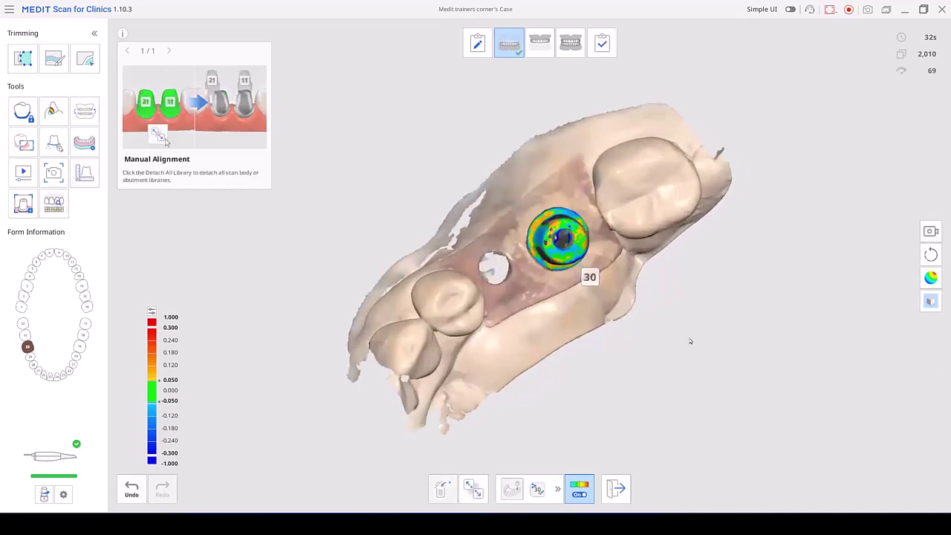
right_click_drag(639, 327, 662, 321)
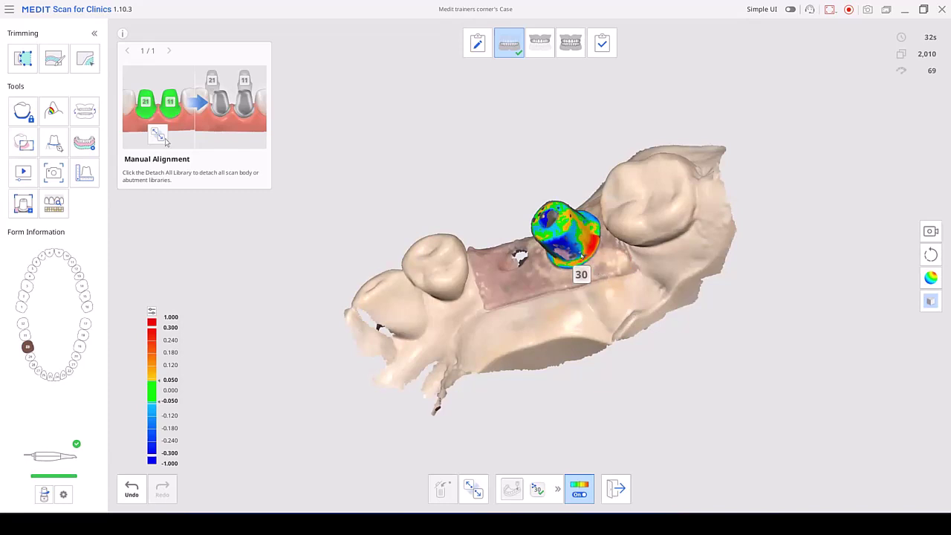
right_click_drag(688, 238, 708, 255)
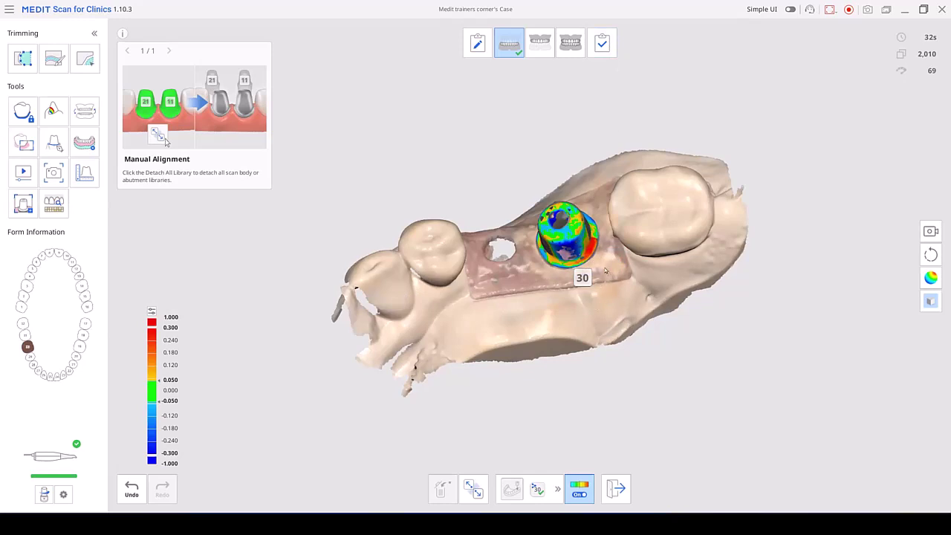
mouse_move(578, 241)
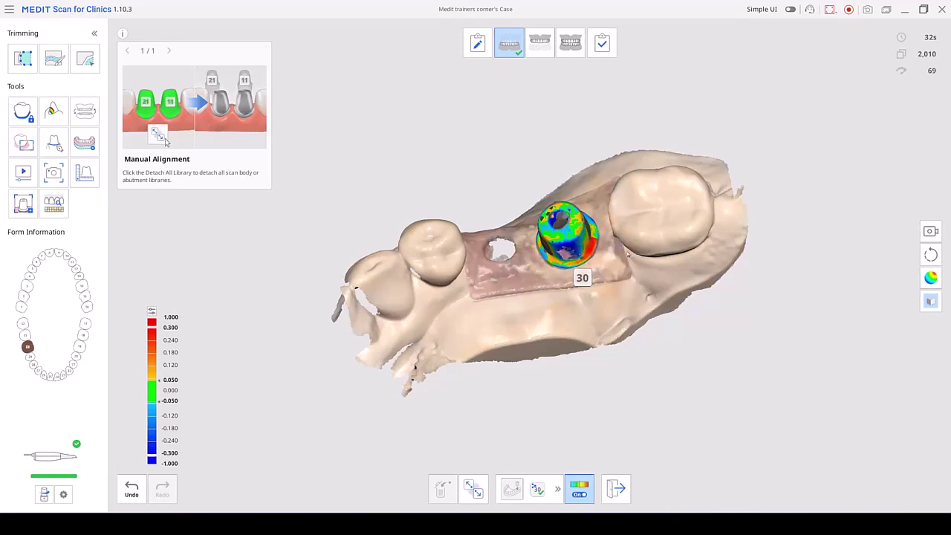